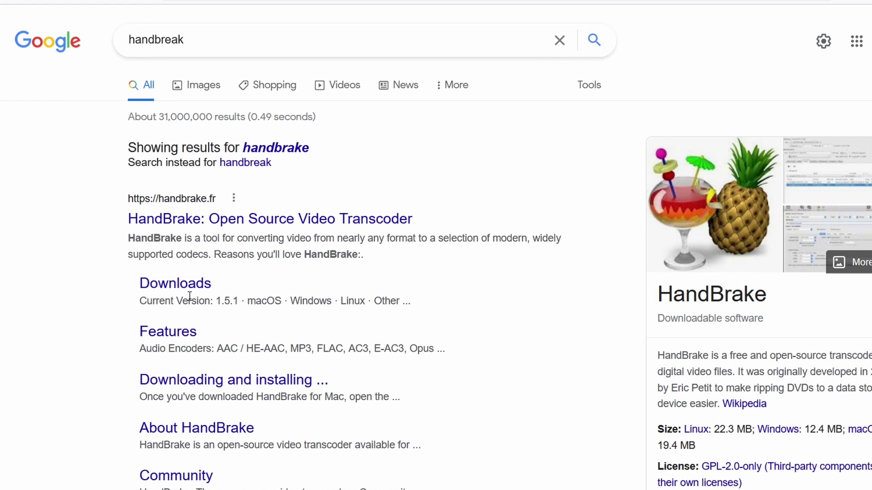
Step: Open the HandBrake Downloads page from the search results
{"action": "left_click", "coordinate": [194, 282]}
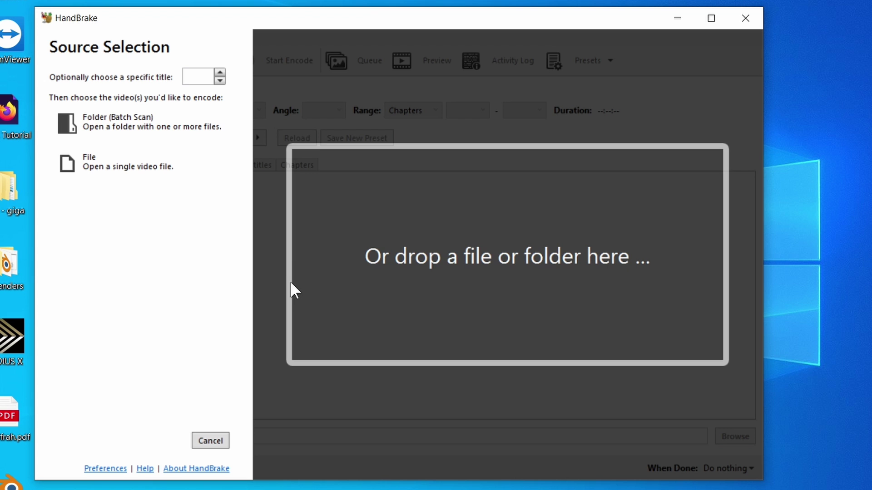
Step: In HandBrake's output file preferences, set the MP4 file extension to Always use MP4 and return to source selection
{"action": "left_click_drag", "start_coordinate": [137, 26], "coordinate": [199, 28]}
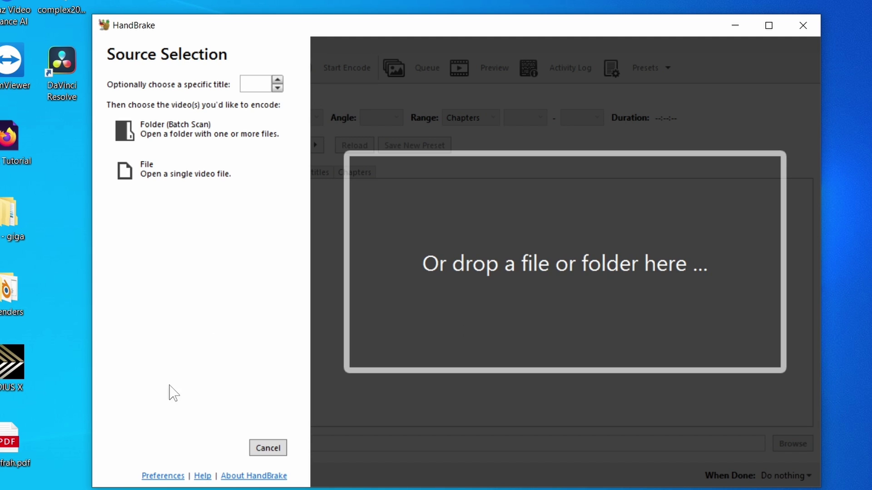
{"action": "left_click", "coordinate": [159, 476]}
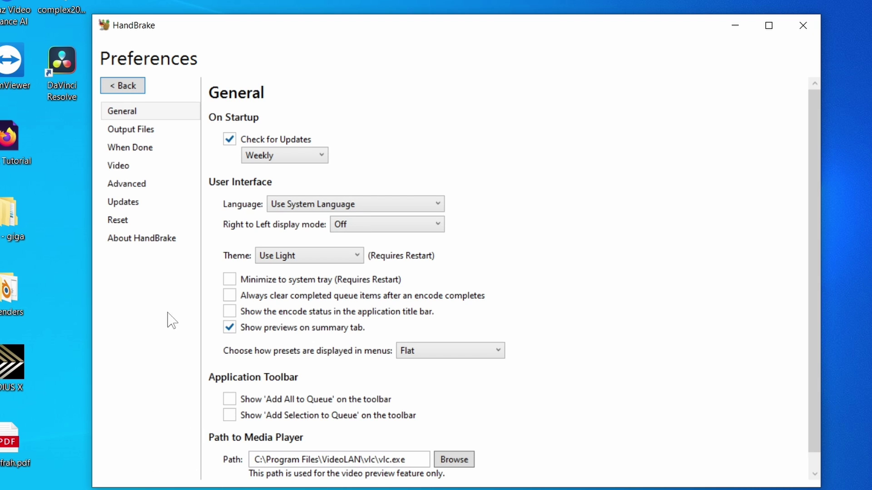
{"action": "left_click", "coordinate": [128, 132]}
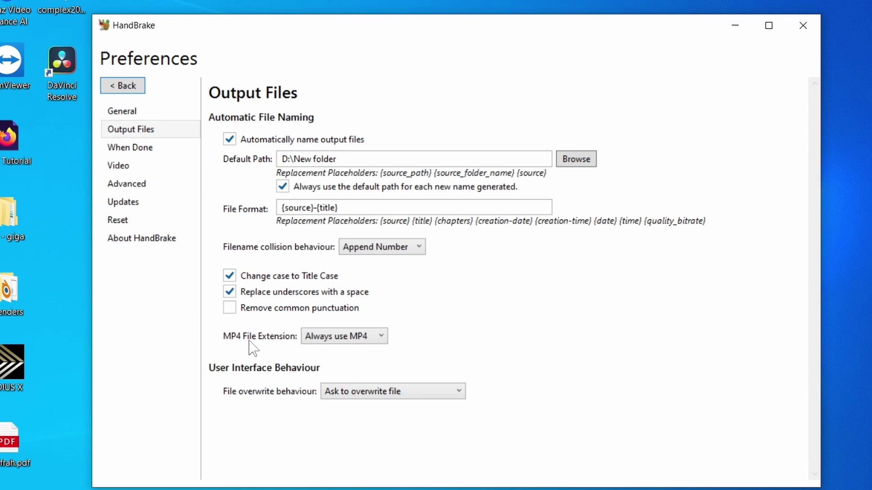
{"action": "left_click", "coordinate": [382, 336]}
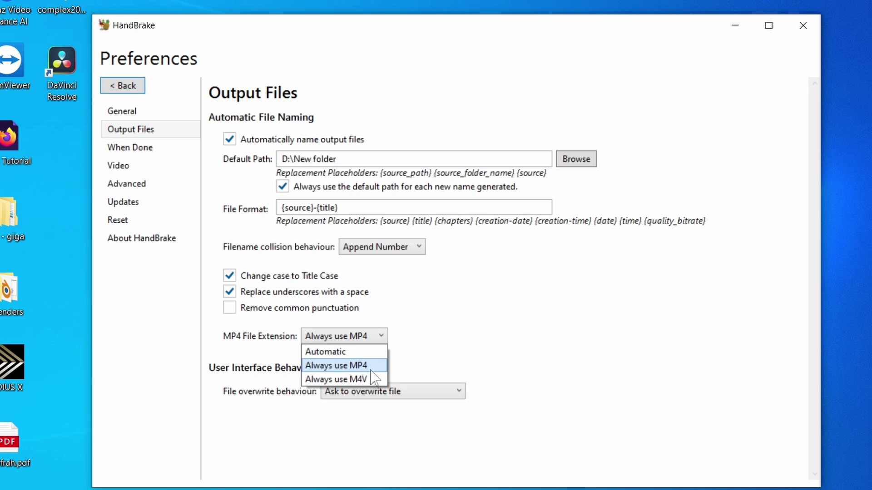
{"action": "left_click", "coordinate": [355, 366]}
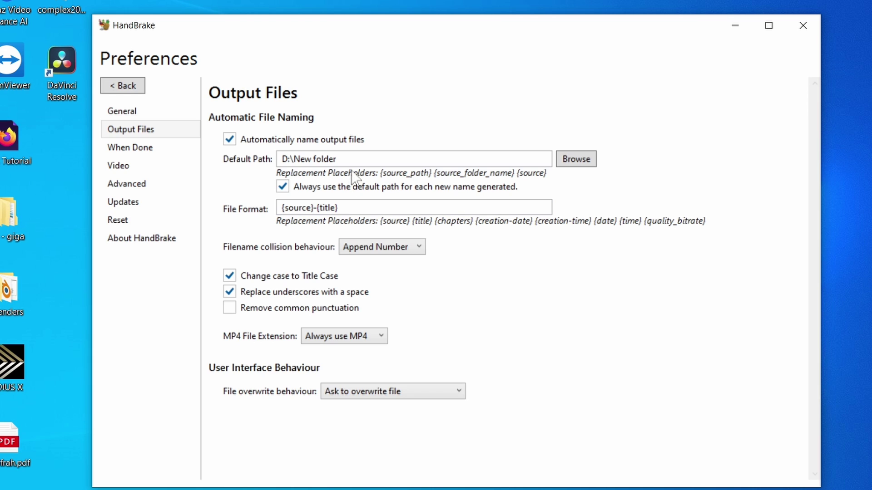
{"action": "left_click", "coordinate": [119, 90]}
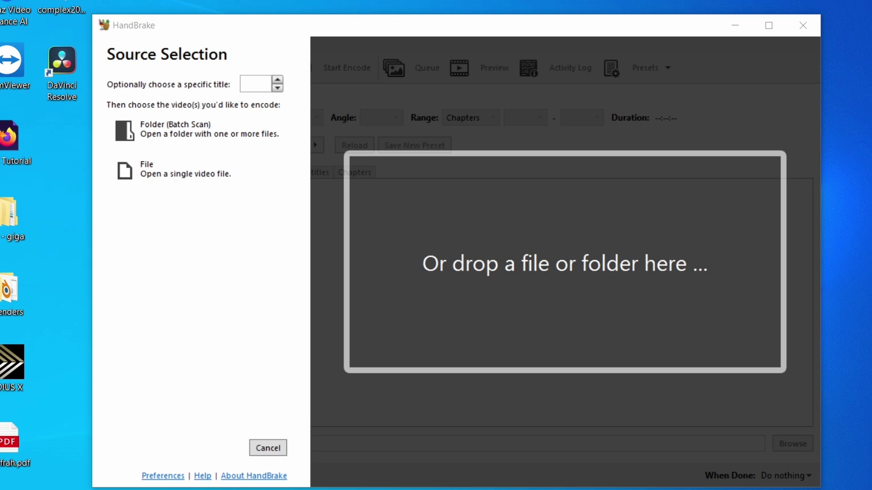
Step: Load the "Compositing in blender" video as the source and look through the available encoding presets
{"action": "left_click_drag", "start_coordinate": [871, 318], "coordinate": [439, 268]}
{"action": "left_click_drag", "start_coordinate": [454, 240], "coordinate": [454, 240]}
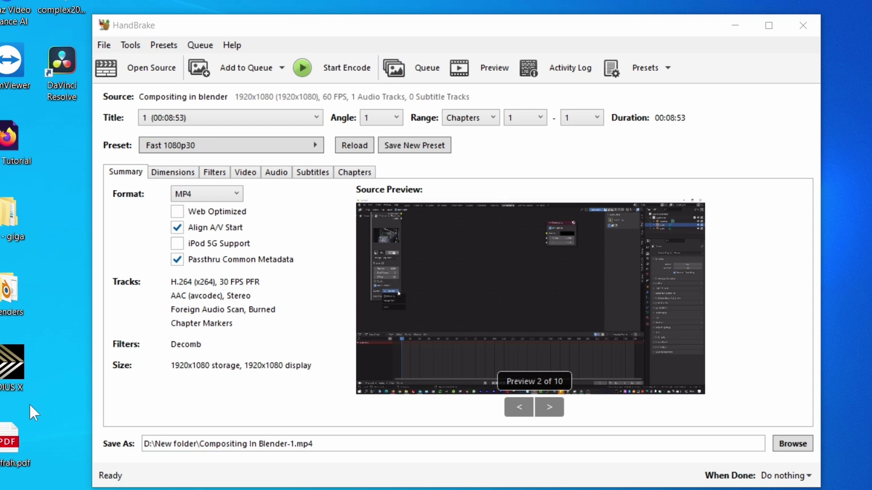
{"action": "left_click", "coordinate": [169, 144]}
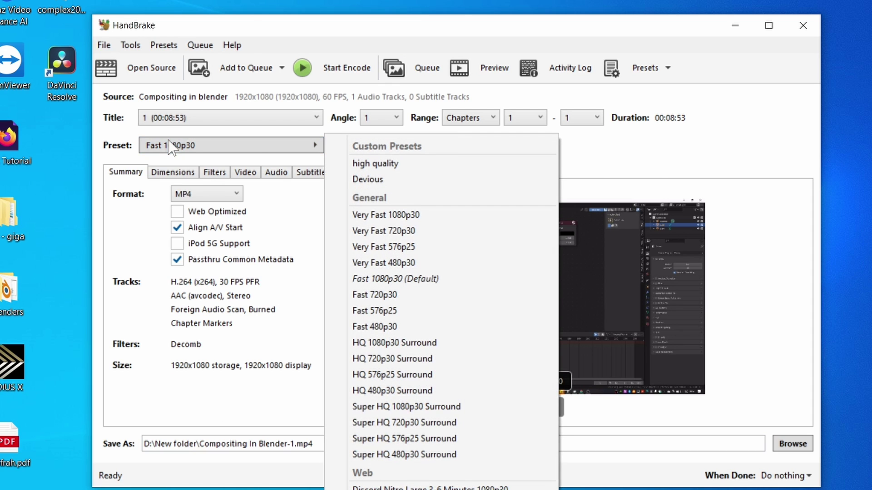
{"action": "left_click", "coordinate": [694, 164]}
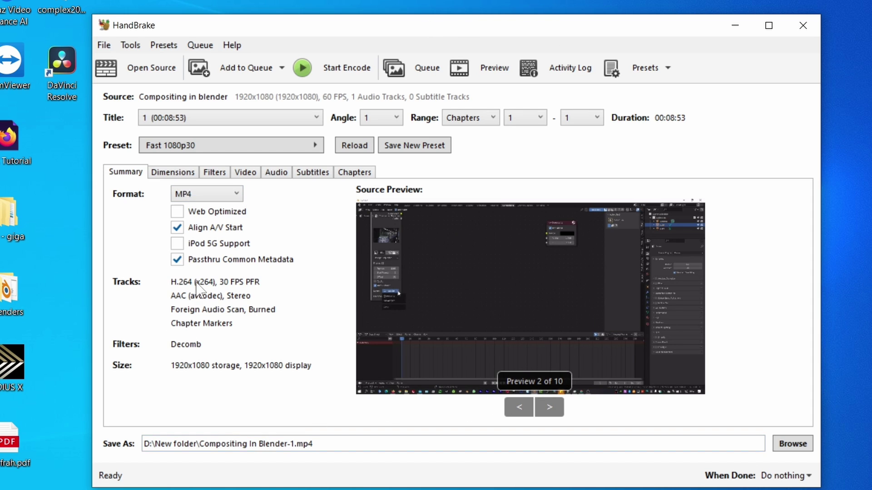
Step: Set the cropping mode in the video's dimension settings to Custom
{"action": "left_click", "coordinate": [175, 173]}
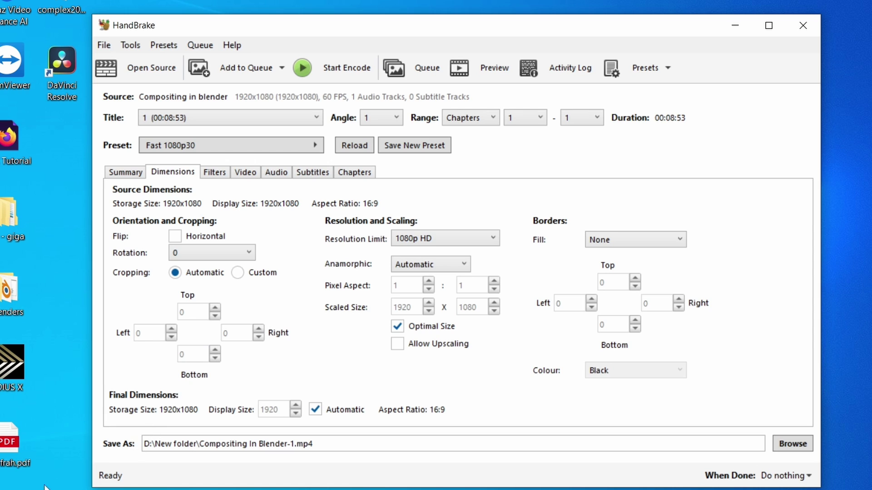
{"action": "left_click", "coordinate": [237, 273]}
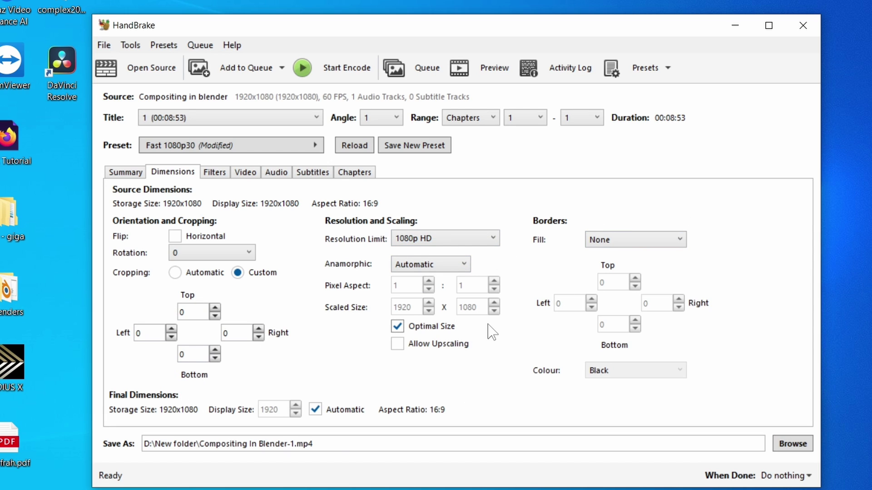
Step: Examine the deinterlace filter choices and look over the video and audio settings
{"action": "left_click", "coordinate": [219, 171]}
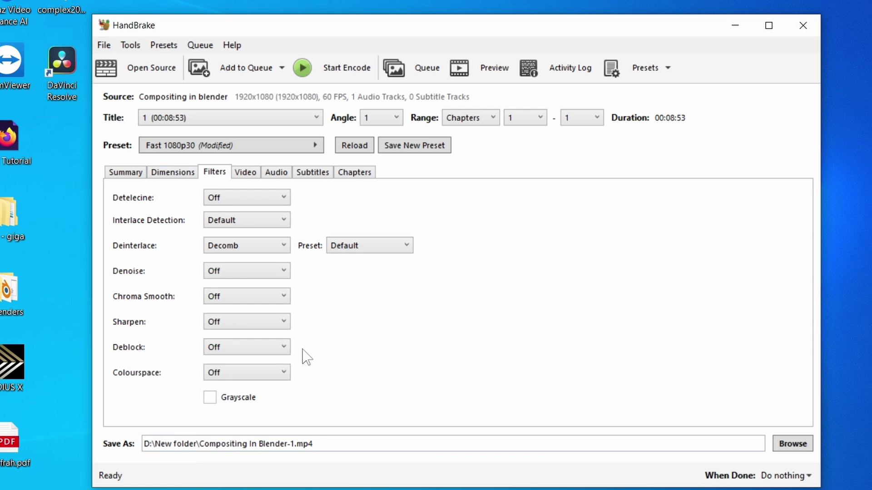
{"action": "left_click", "coordinate": [280, 247]}
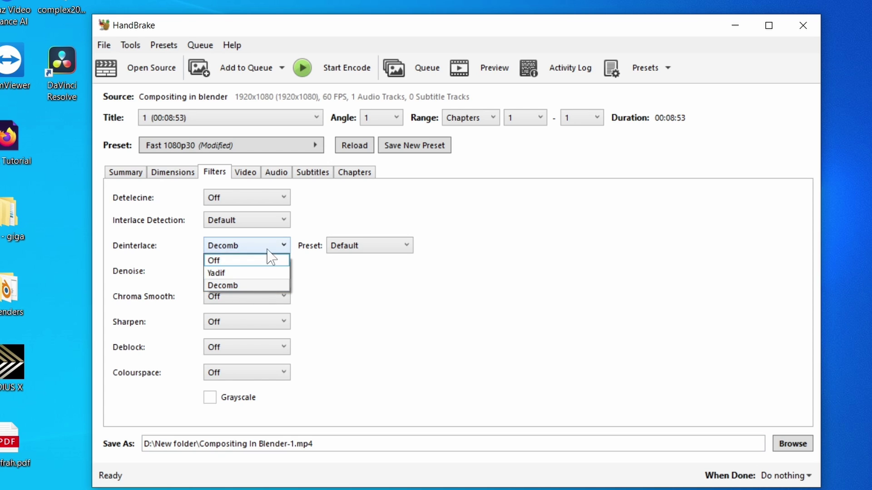
{"action": "left_click", "coordinate": [281, 247]}
{"action": "left_click", "coordinate": [282, 247]}
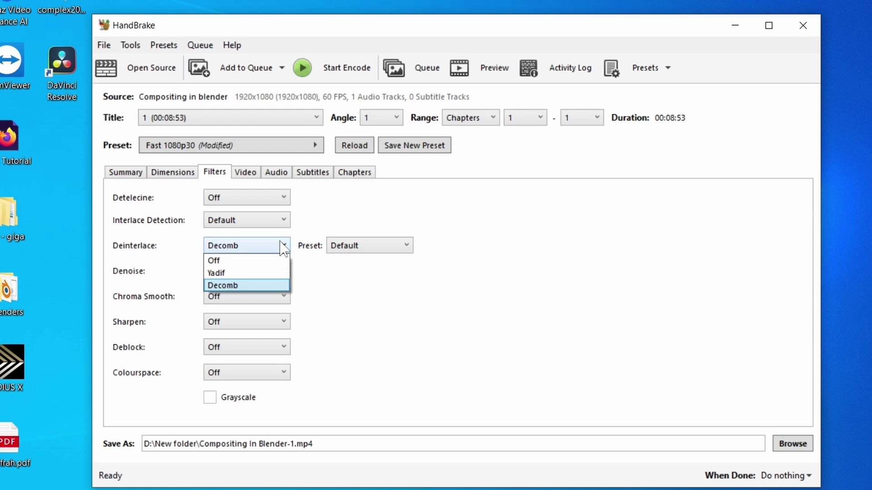
{"action": "left_click", "coordinate": [283, 248]}
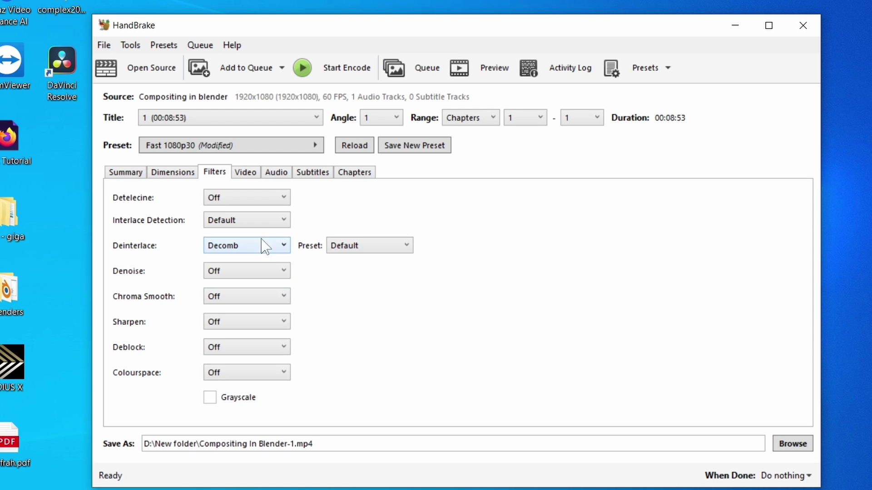
{"action": "left_click", "coordinate": [247, 175]}
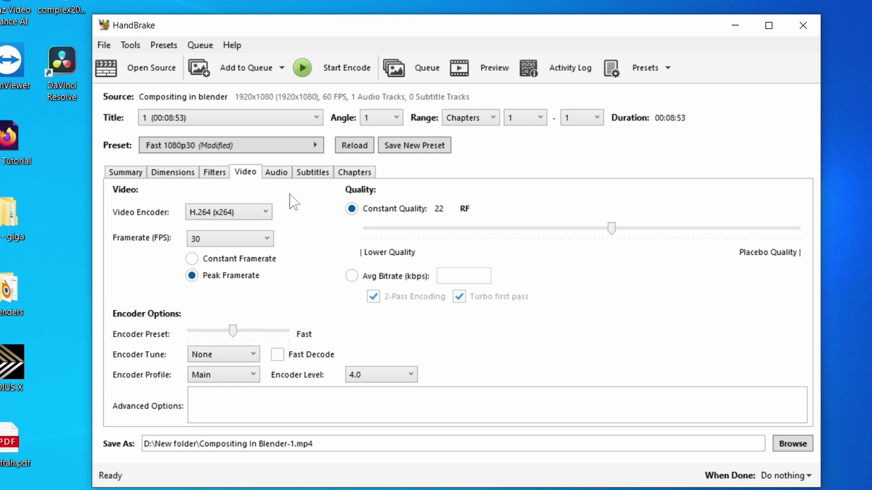
{"action": "left_click", "coordinate": [282, 176]}
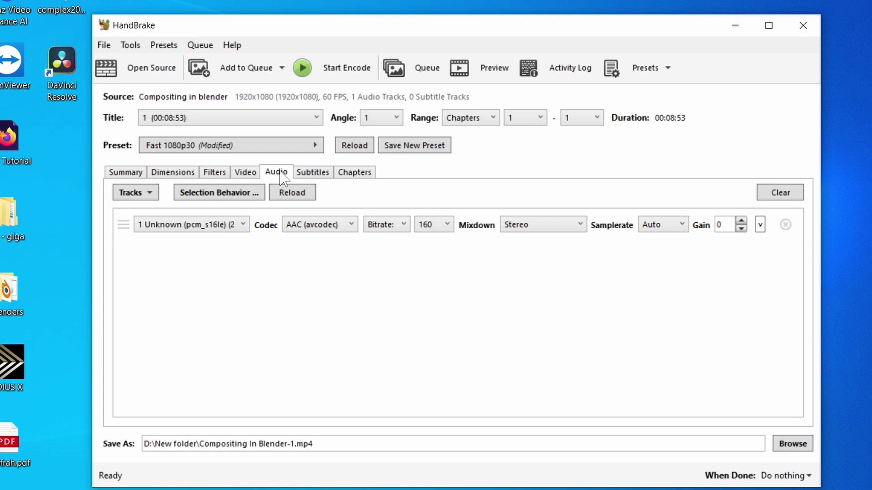
Step: Configure the video with the H.264 (x264) encoder and a constant framerate that is the same as source
{"action": "left_click", "coordinate": [255, 176]}
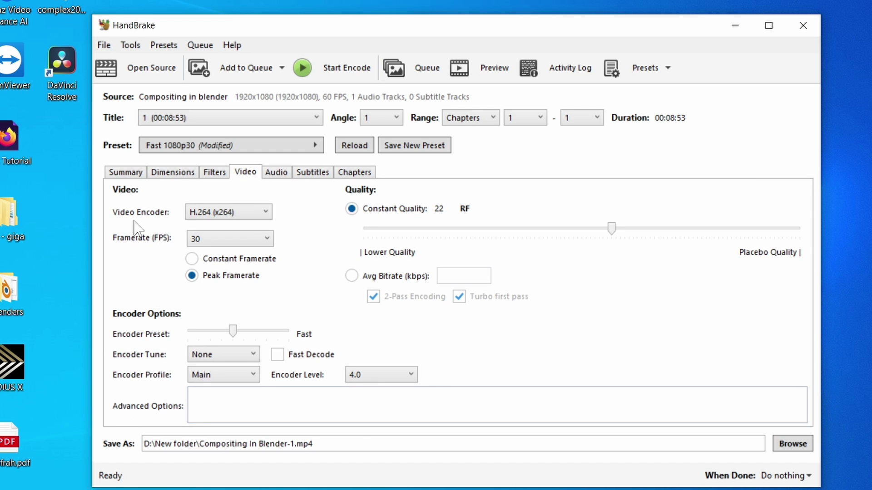
{"action": "left_click", "coordinate": [267, 213]}
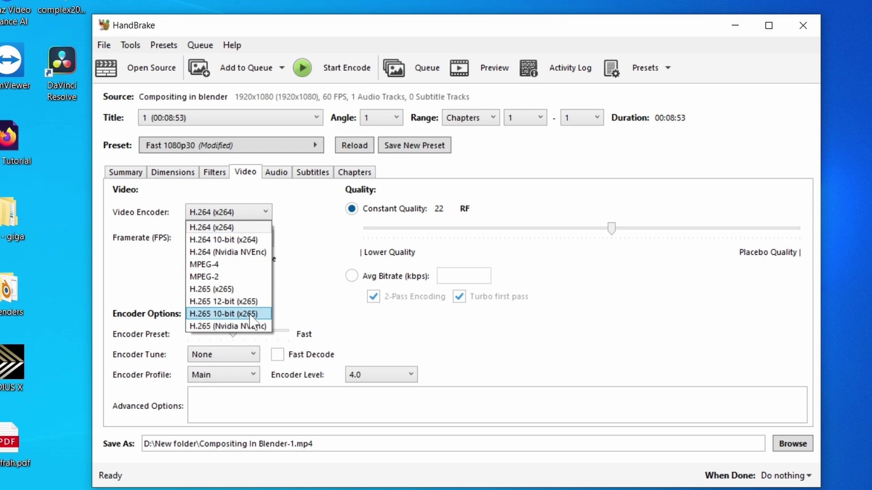
{"action": "left_click", "coordinate": [210, 227]}
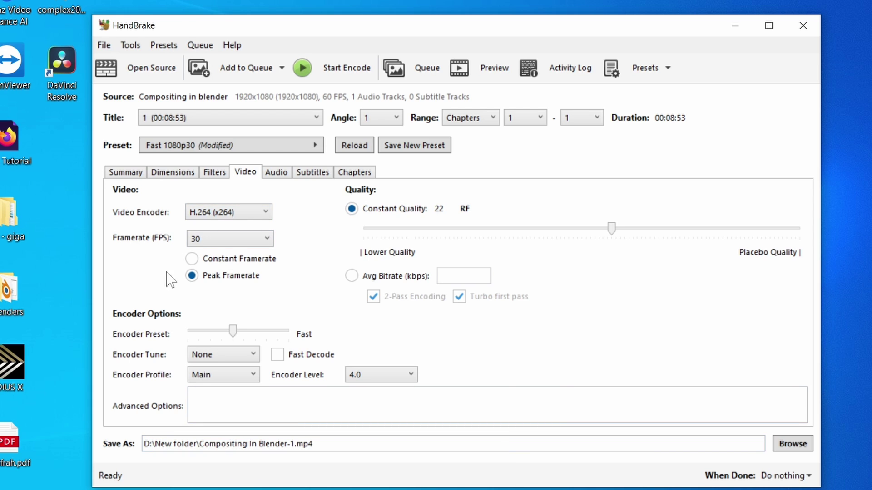
{"action": "left_click", "coordinate": [191, 258]}
{"action": "left_click", "coordinate": [271, 238]}
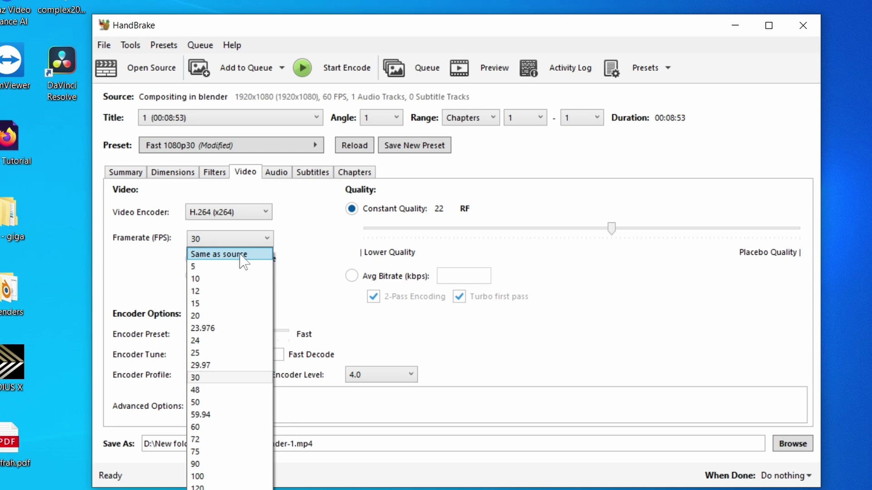
{"action": "left_click", "coordinate": [241, 254]}
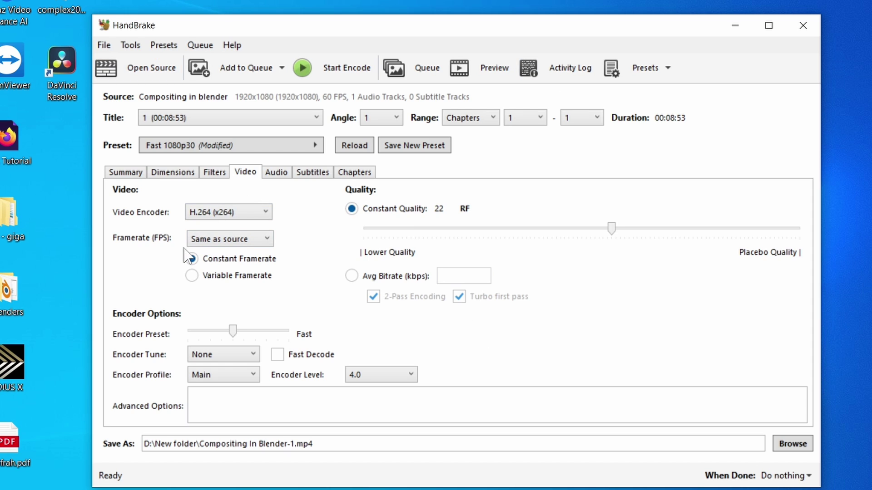
Step: Switch the video quality to average bitrate and set it to 15000 kbps
{"action": "left_click", "coordinate": [352, 277]}
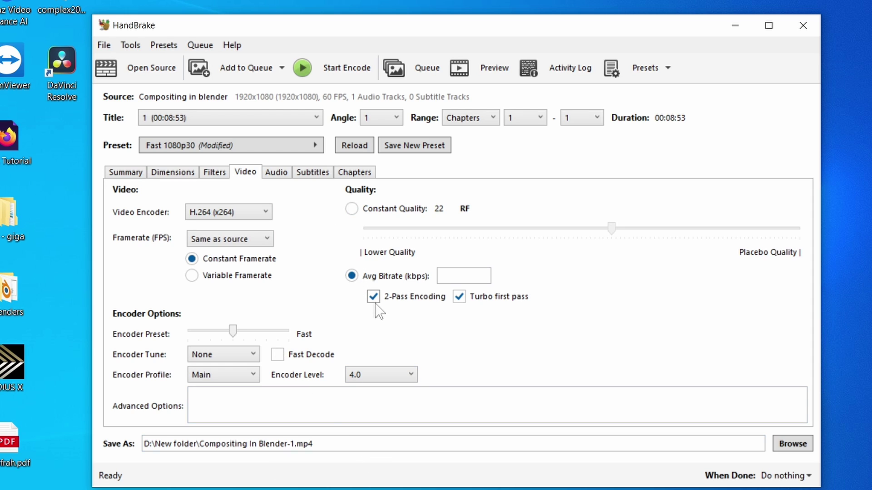
{"action": "left_click", "coordinate": [446, 271]}
{"action": "type", "text": "15000"}
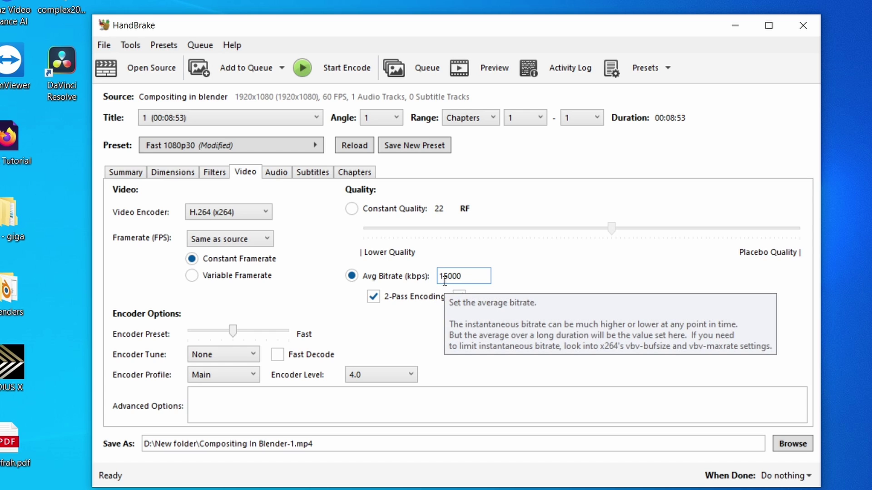
Step: Change the average video bitrate to 10000 kbps
{"action": "left_click_drag", "start_coordinate": [445, 277], "coordinate": [440, 273]}
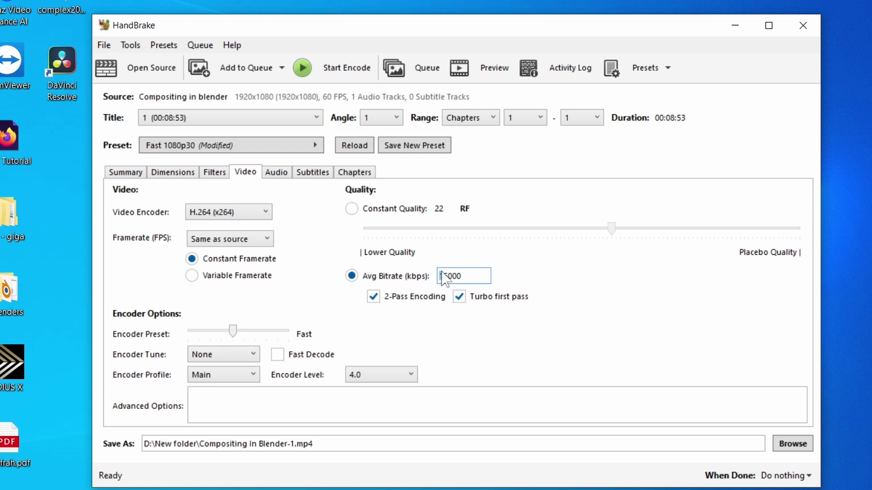
{"action": "left_click", "coordinate": [451, 276]}
{"action": "left_click_drag", "start_coordinate": [448, 276], "coordinate": [444, 276]}
{"action": "left_click", "coordinate": [445, 276]}
{"action": "type", "text": "0"}
Step: Set the average video bitrate to 20000 kbps
{"action": "mouse_move", "coordinate": [417, 310]}
{"action": "left_click_drag", "start_coordinate": [447, 275], "coordinate": [439, 276]}
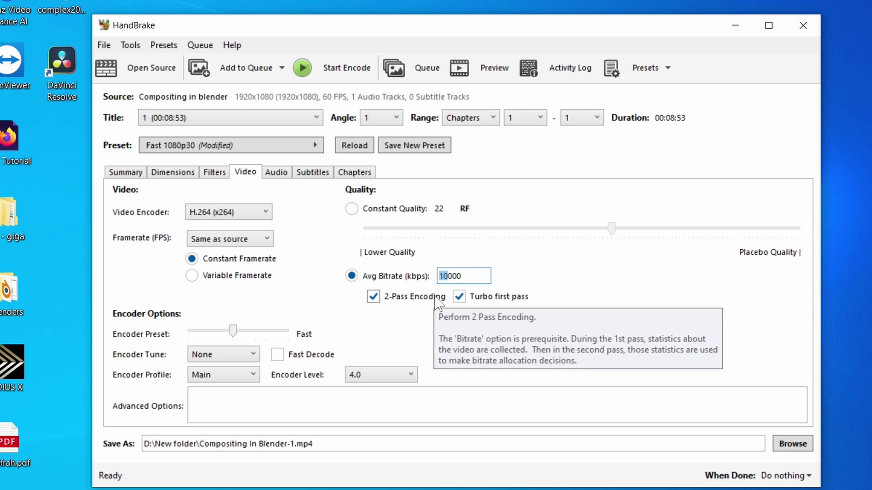
{"action": "type", "text": "20"}
Step: Set the audio track's codec to AAC (avcodec) and its bitrate to 256
{"action": "left_click", "coordinate": [278, 174]}
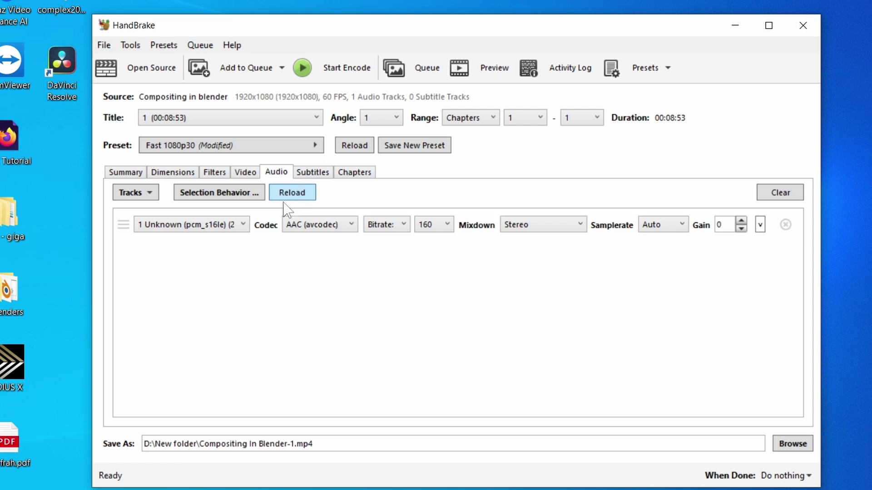
{"action": "left_click", "coordinate": [351, 225]}
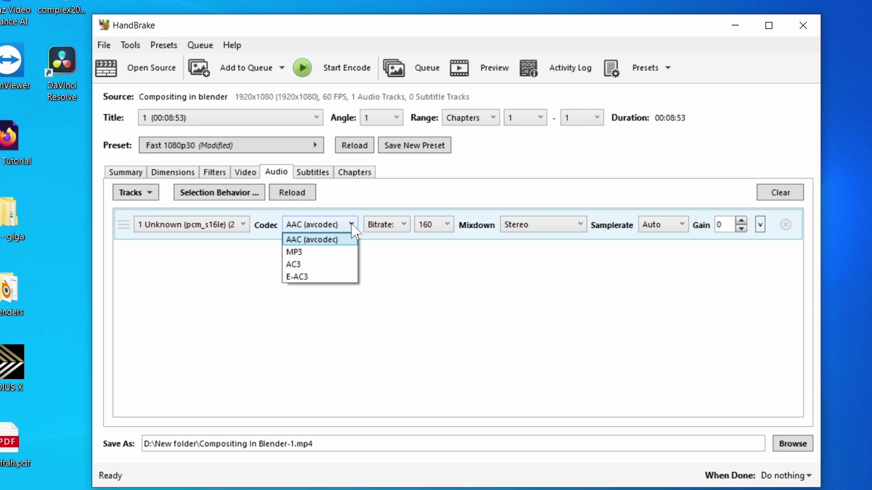
{"action": "left_click", "coordinate": [325, 241]}
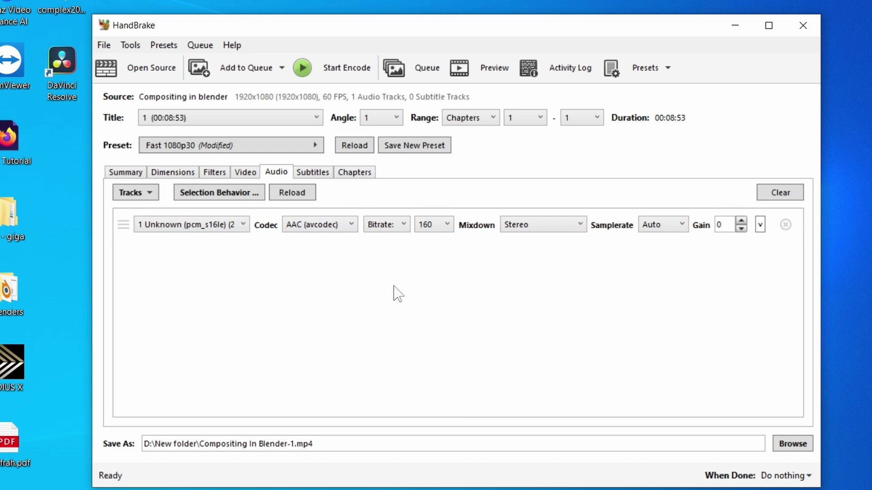
{"action": "left_click", "coordinate": [449, 224]}
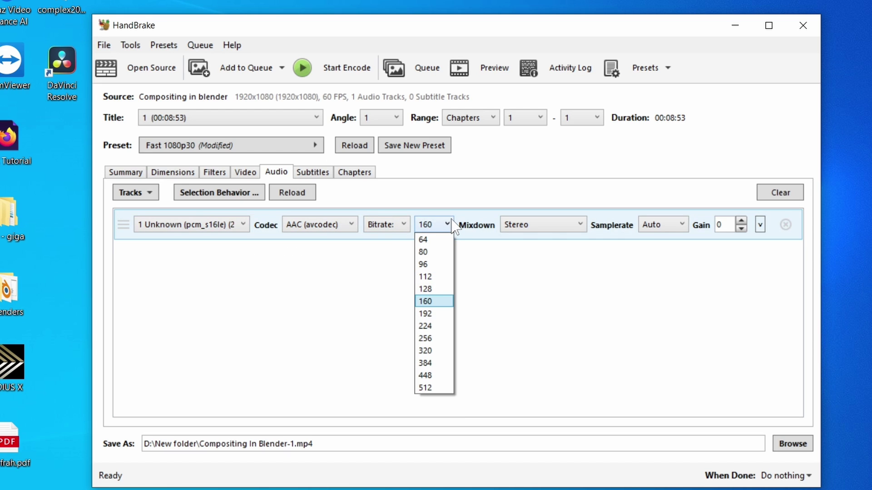
{"action": "left_click", "coordinate": [435, 338]}
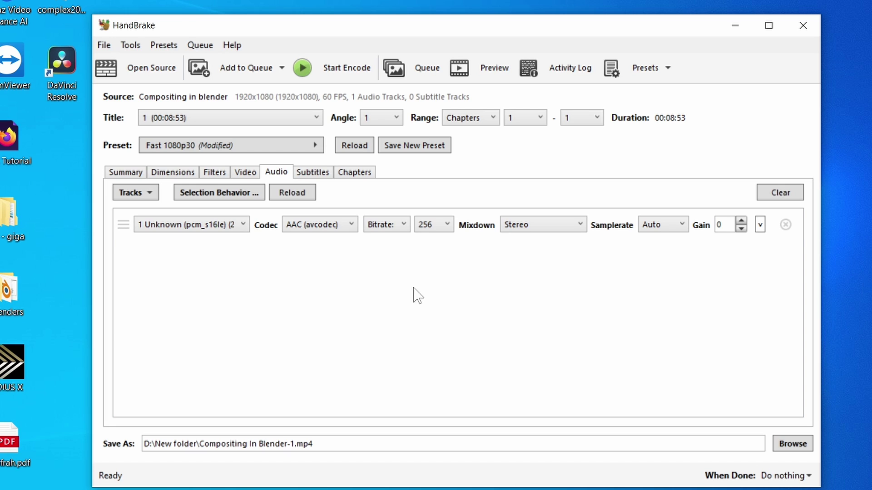
{"action": "left_click", "coordinate": [429, 225]}
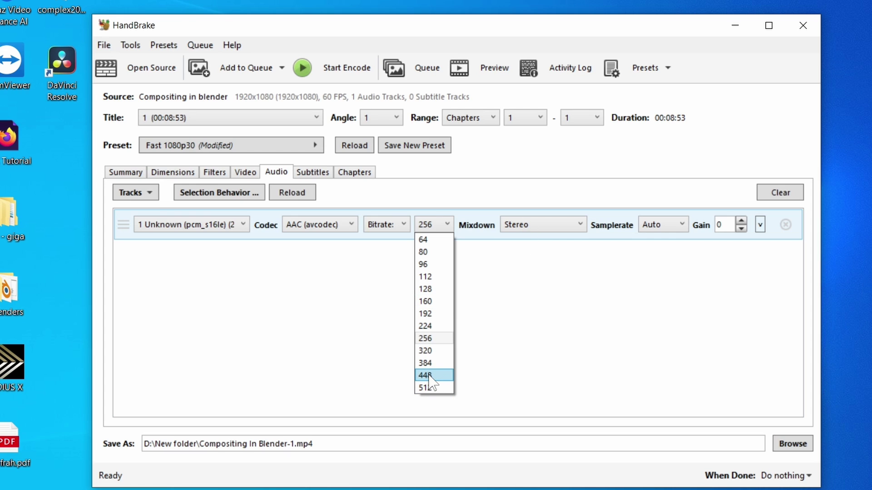
{"action": "left_click", "coordinate": [494, 326]}
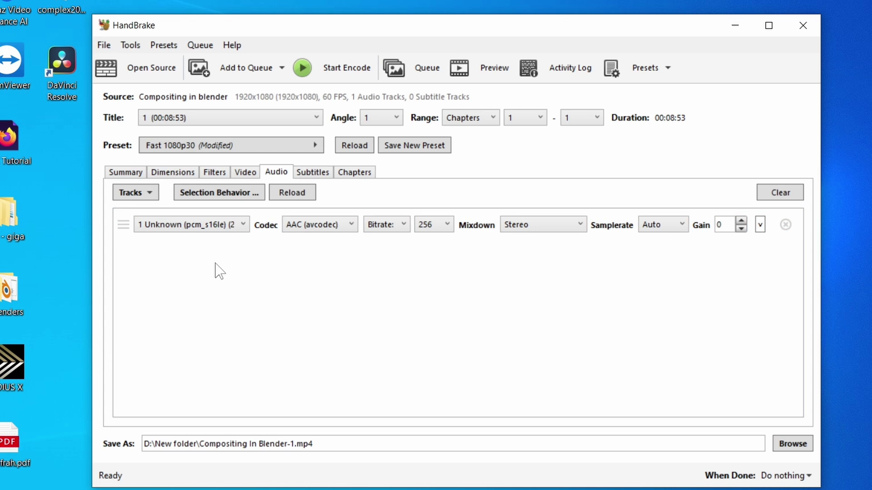
Step: Show the subtitle track settings
{"action": "key", "text": "ctrl+Tab"}
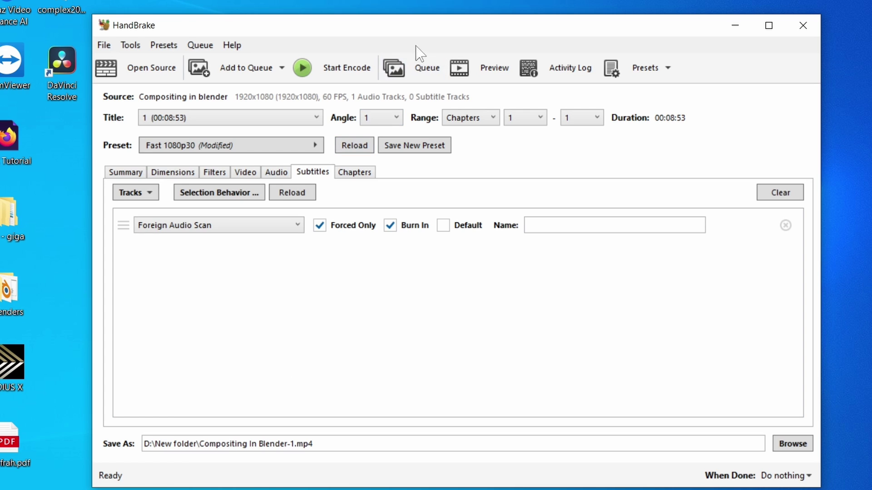
Step: Review the chapter markers, the video encoding settings and the audio track settings
{"action": "left_click", "coordinate": [364, 174]}
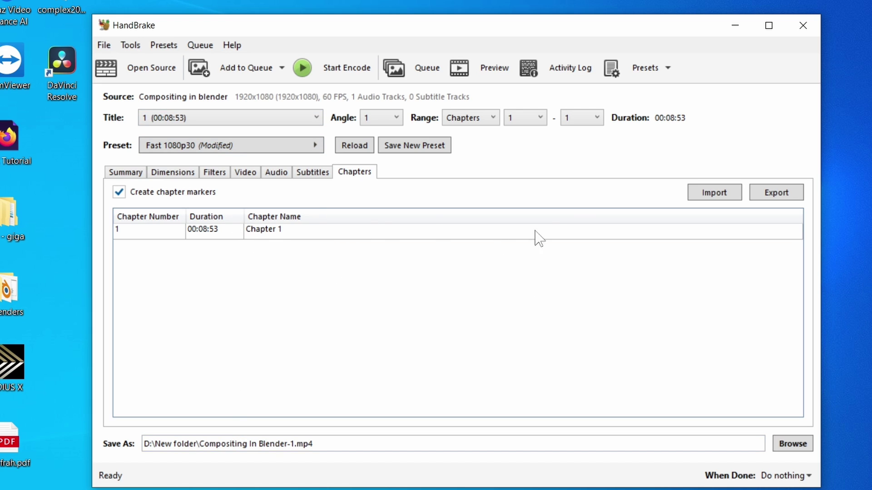
{"action": "left_click", "coordinate": [245, 173]}
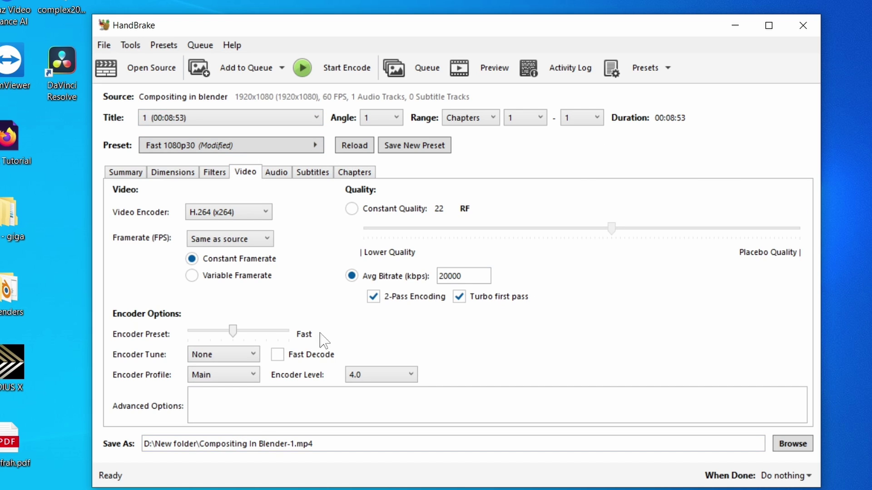
{"action": "left_click", "coordinate": [276, 175]}
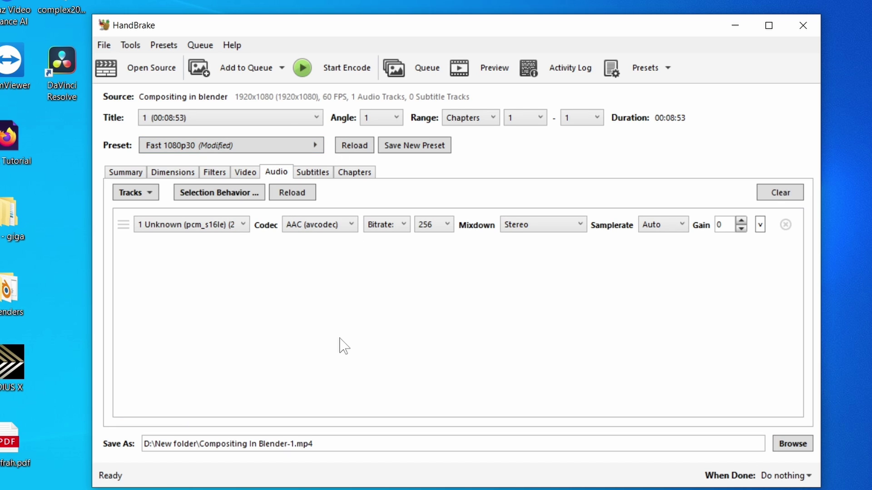
Step: Save the current settings as a new custom preset named "Remake HD"
{"action": "left_click", "coordinate": [413, 145]}
{"action": "type", "text": "Remake"}
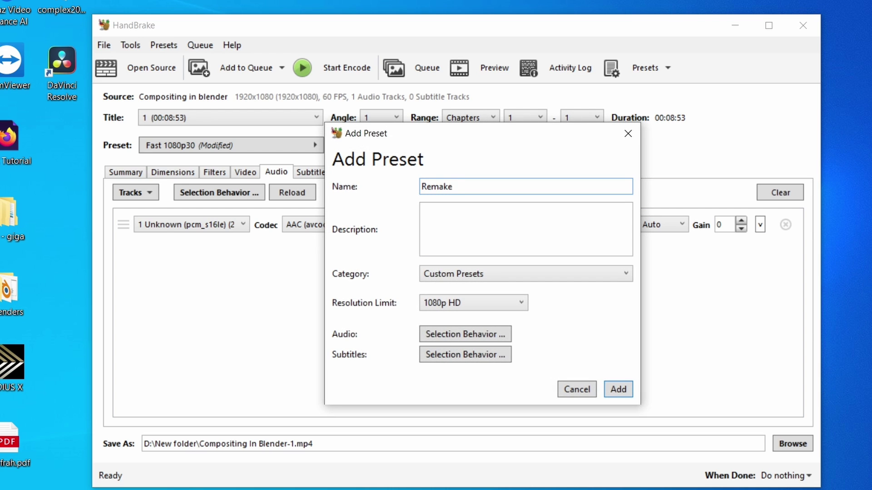
{"action": "type", "text": " HD"}
{"action": "left_click", "coordinate": [618, 389]}
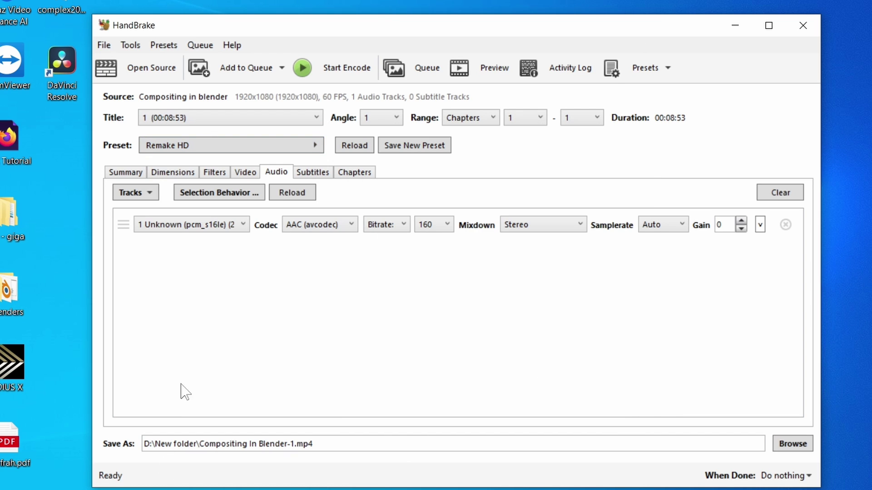
Step: Select the custom preset "Remake HD" and set it as the default preset
{"action": "left_click", "coordinate": [314, 145]}
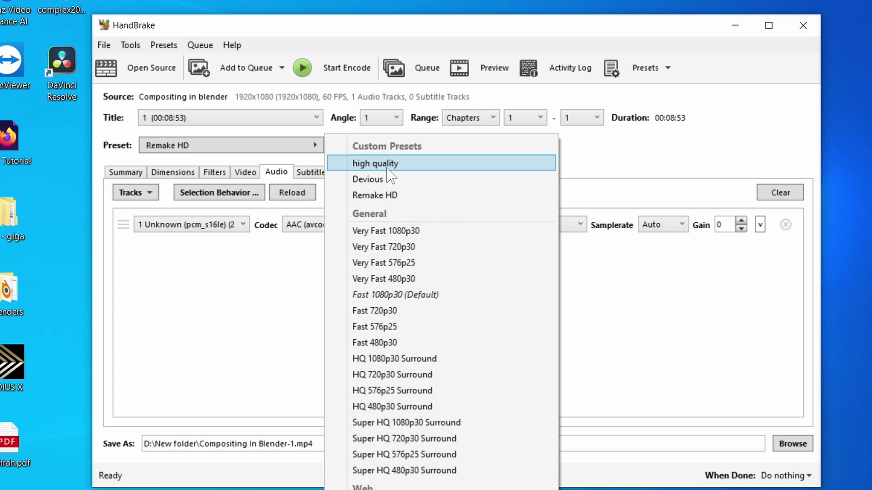
{"action": "left_click", "coordinate": [383, 195]}
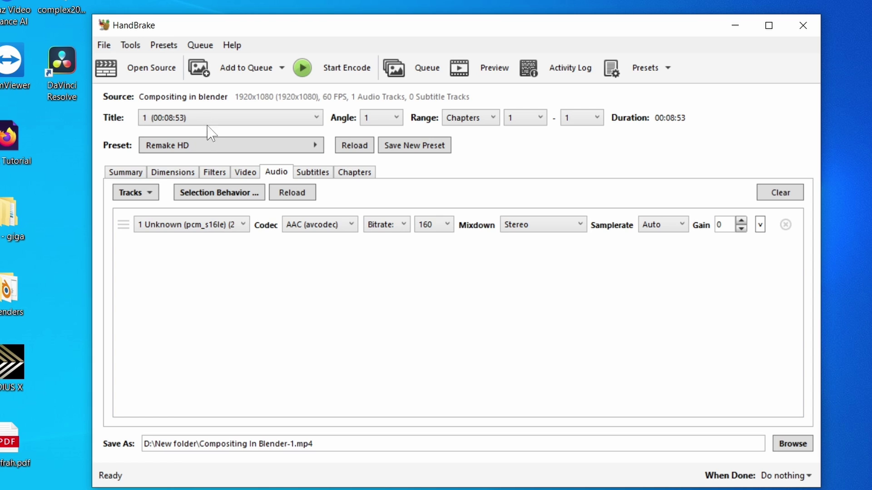
{"action": "left_click", "coordinate": [162, 46]}
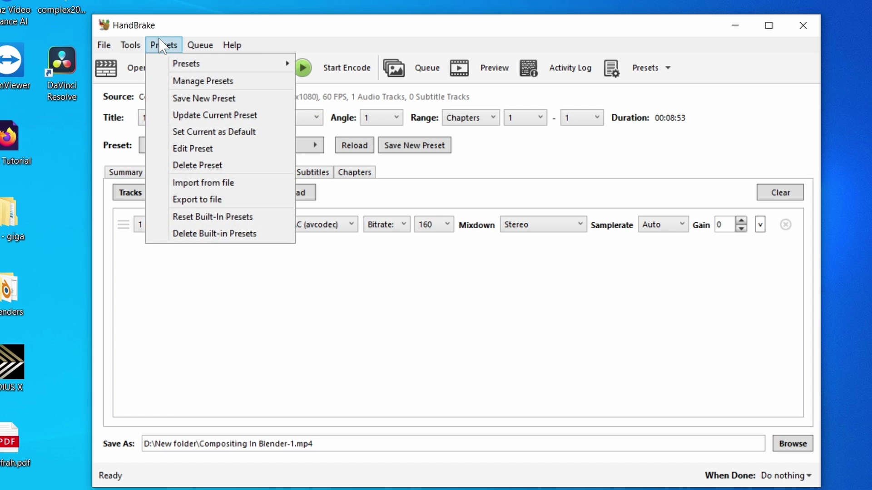
{"action": "left_click", "coordinate": [197, 134]}
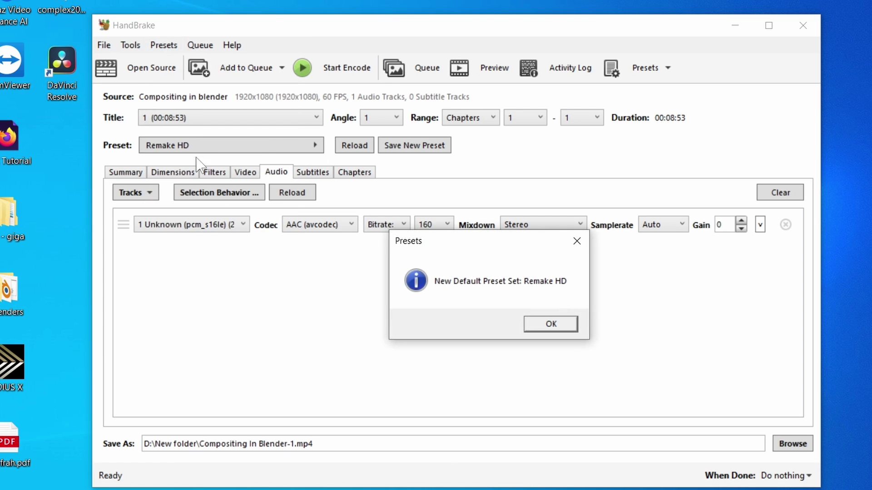
{"action": "left_click", "coordinate": [552, 326]}
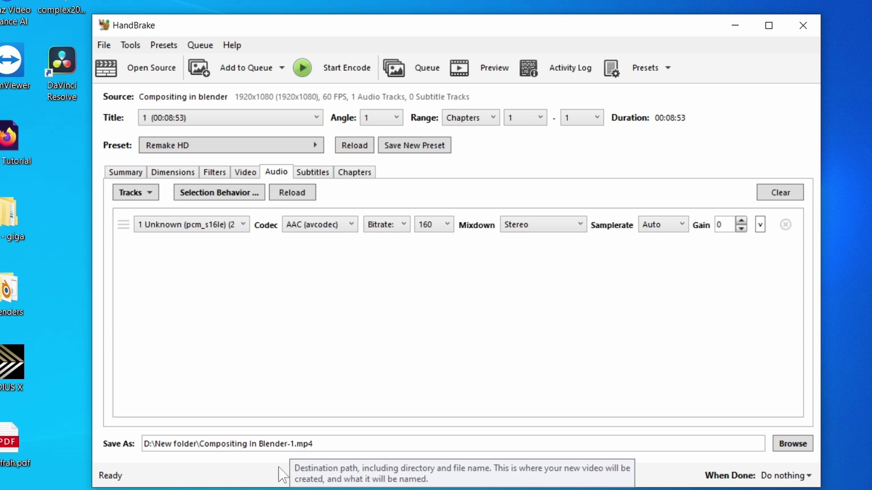
Step: Remove "-{title}" from the automatic file naming format in the output file preferences, leaving only {source}
{"action": "left_click", "coordinate": [287, 445]}
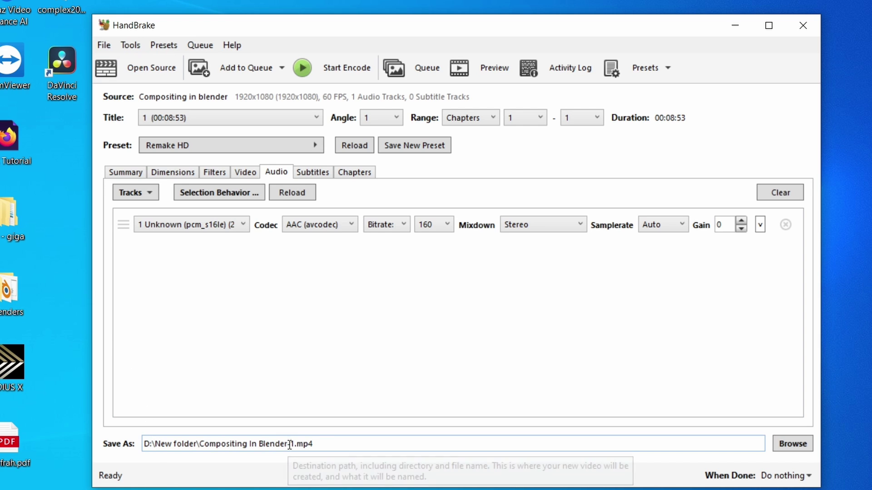
{"action": "type", "text": "-"}
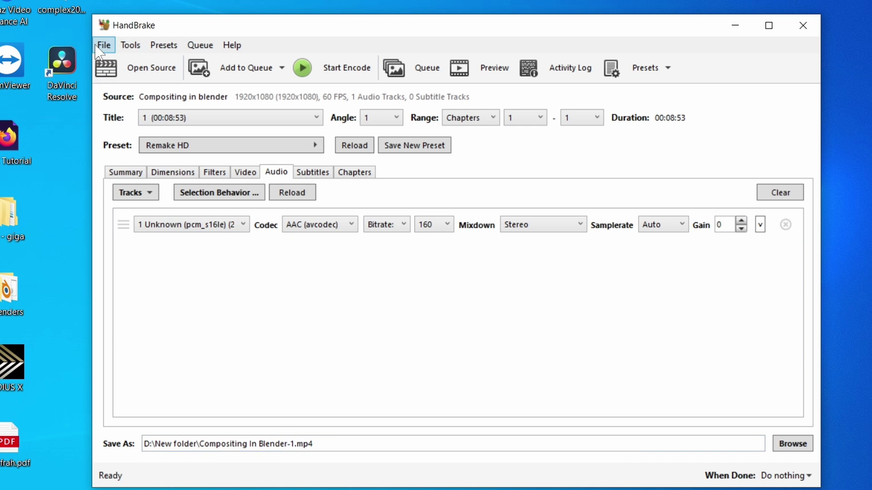
{"action": "left_click", "coordinate": [126, 49]}
{"action": "left_click", "coordinate": [132, 95]}
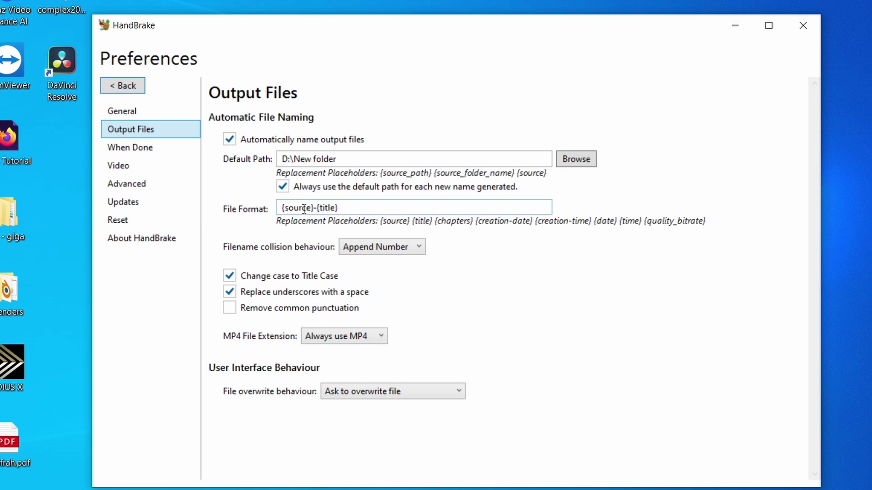
{"action": "double_click", "coordinate": [320, 209]}
{"action": "left_click_drag", "start_coordinate": [319, 209], "coordinate": [317, 210]}
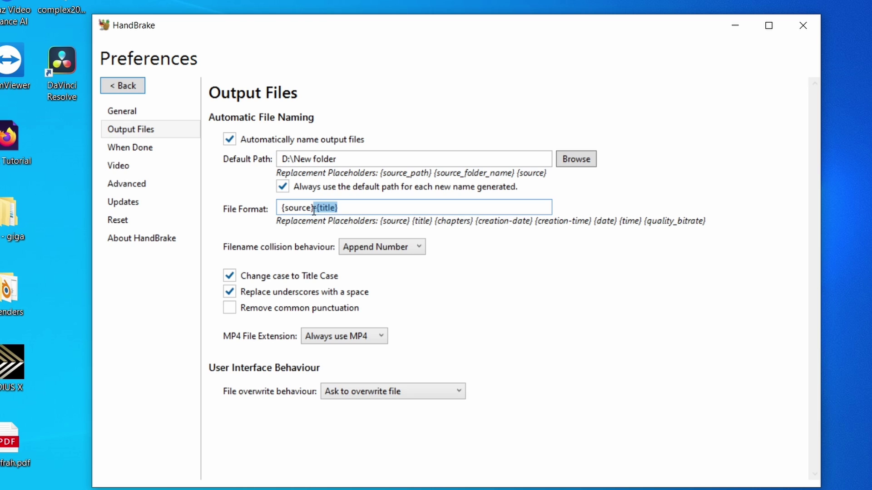
{"action": "key", "text": "BackSpace"}
{"action": "left_click", "coordinate": [123, 85]}
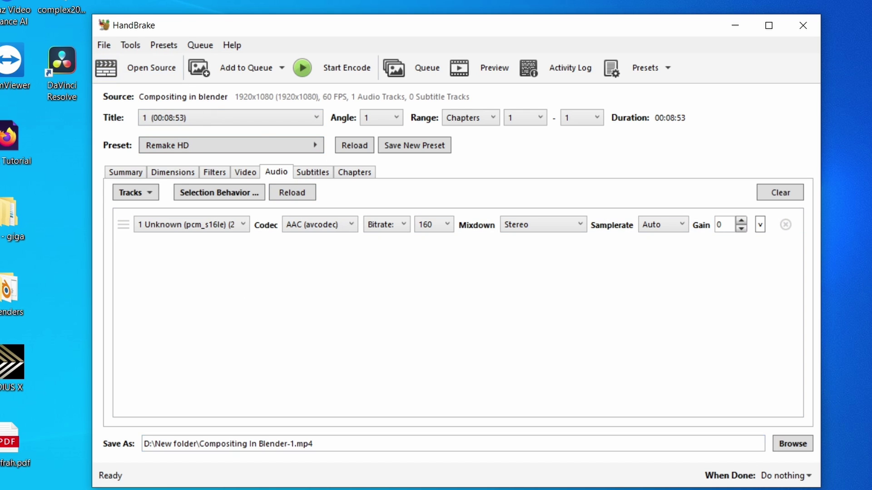
Step: Start and stop encoding the "Compositing in blender" video, and add it to the queue
{"action": "left_click", "coordinate": [347, 70]}
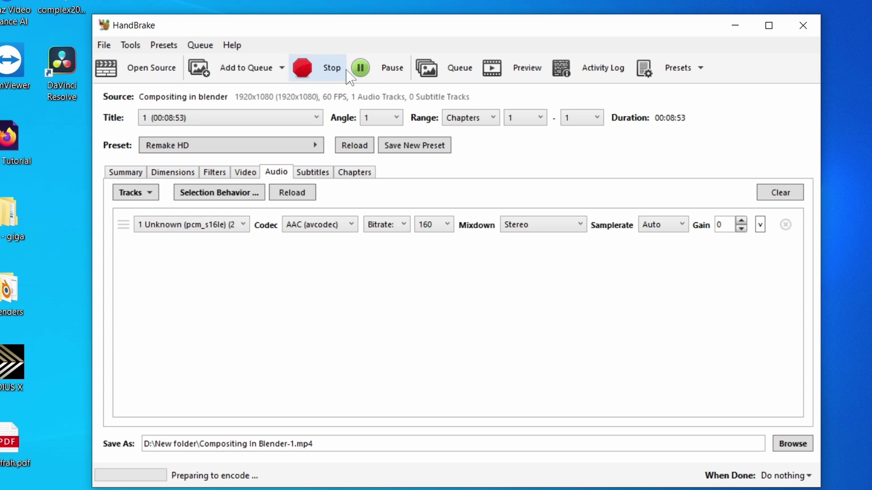
{"action": "left_click", "coordinate": [341, 69]}
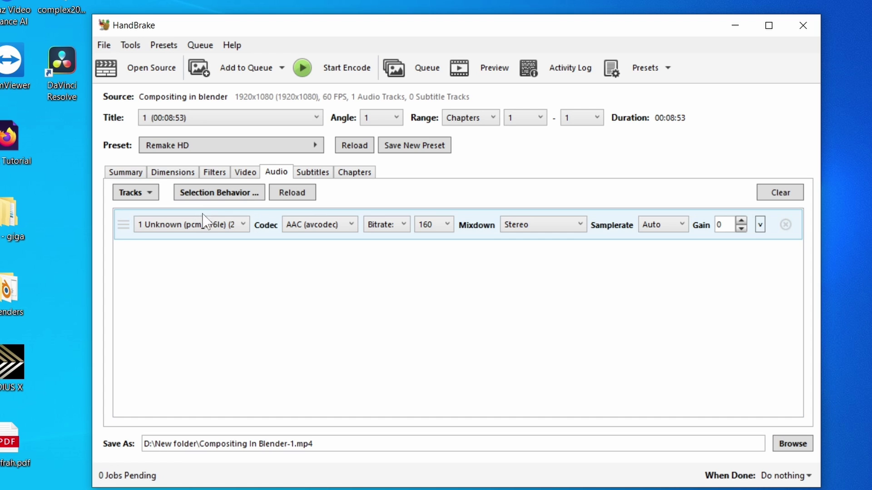
{"action": "left_click", "coordinate": [237, 77]}
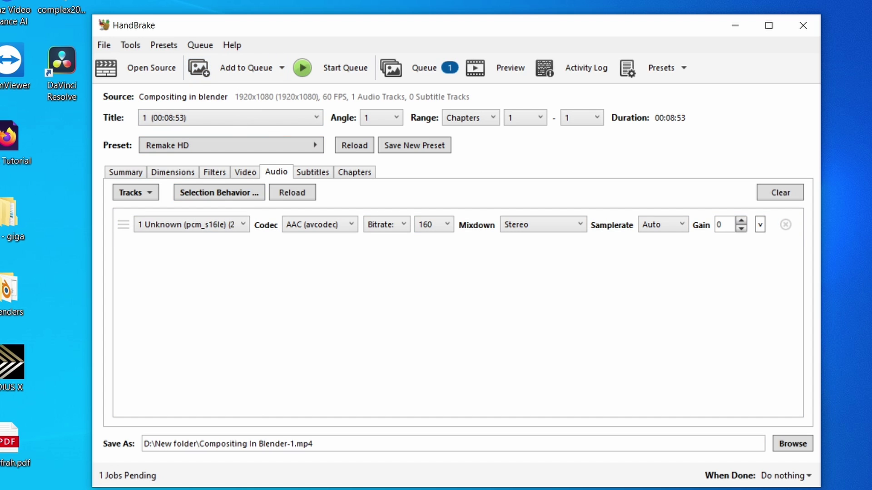
Step: Open the single video file P1250336 as the source and add it to the queue
{"action": "left_click", "coordinate": [136, 68]}
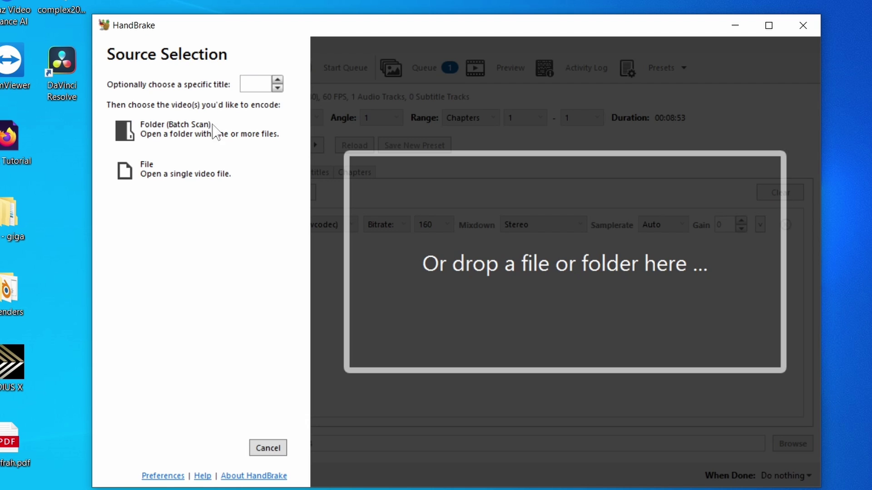
{"action": "left_click", "coordinate": [193, 168]}
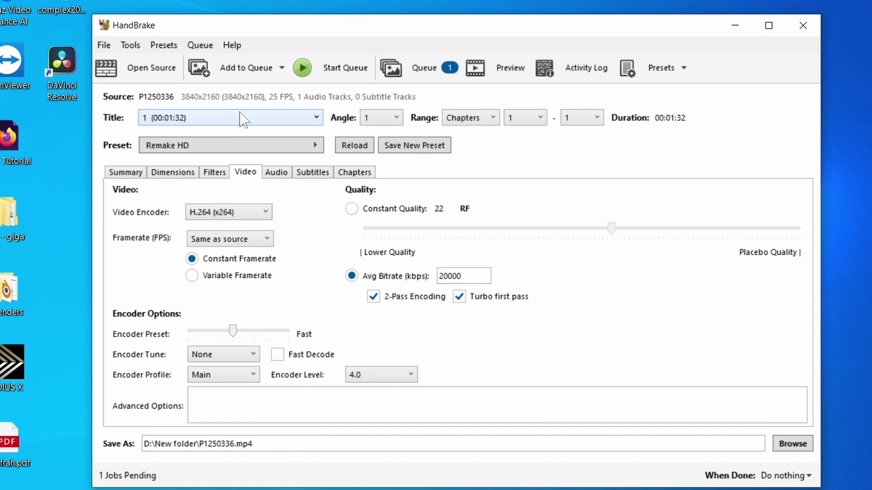
{"action": "left_click", "coordinate": [245, 68]}
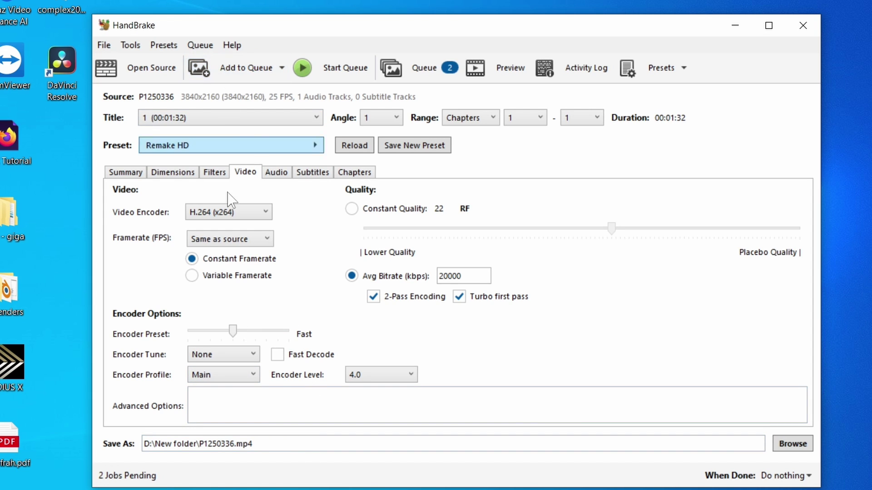
Step: Open the encoding queue and set its completion action to Shutdown
{"action": "left_click", "coordinate": [424, 72]}
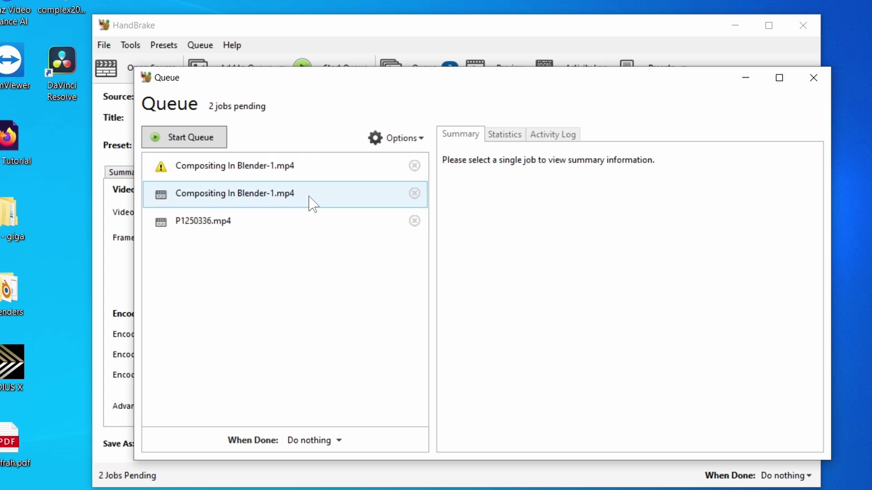
{"action": "left_click_drag", "start_coordinate": [377, 78], "coordinate": [751, 89]}
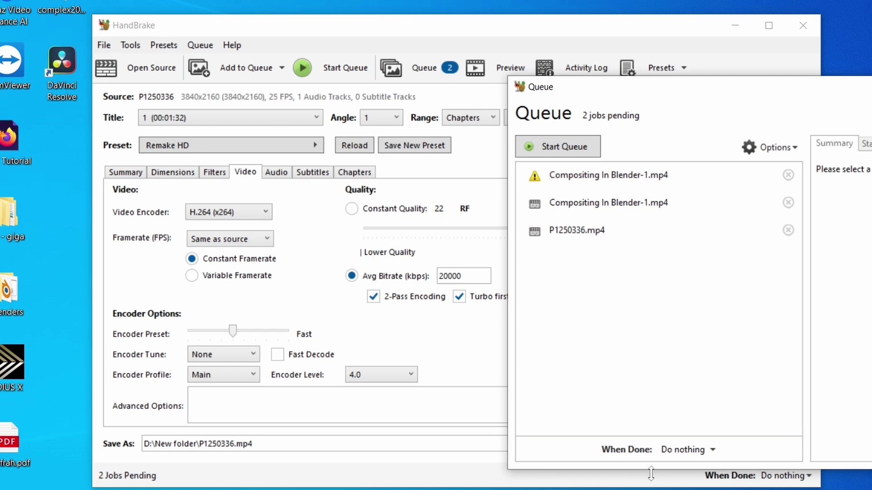
{"action": "left_click", "coordinate": [713, 450]}
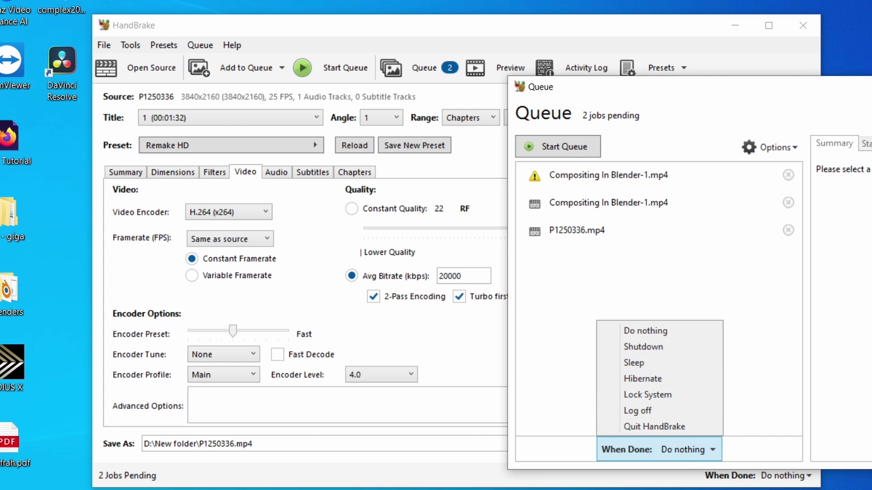
{"action": "left_click", "coordinate": [741, 237]}
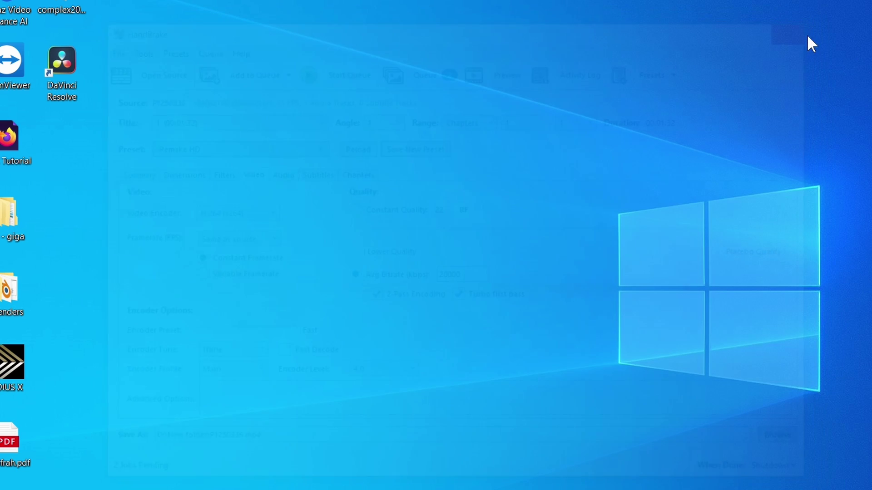
Step: Reopen HandBrake and load the "video" folder on drive D: as a batch scan source
{"action": "key", "text": "super"}
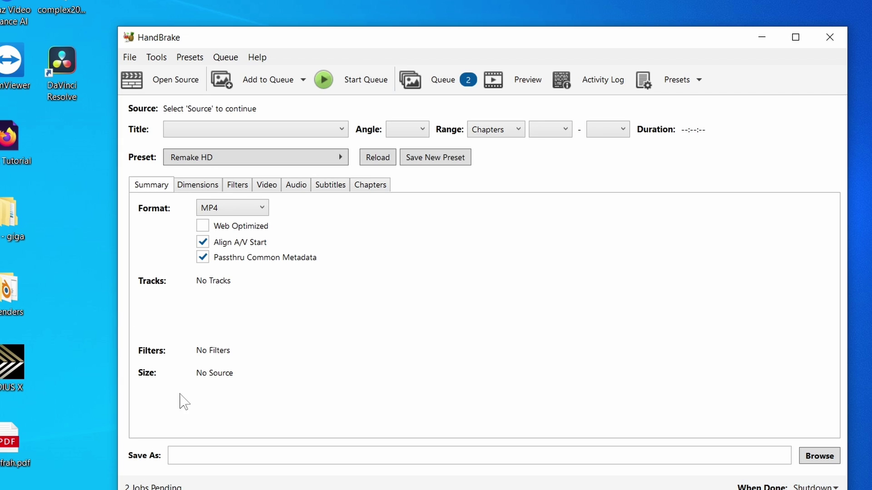
{"action": "left_click", "coordinate": [194, 87]}
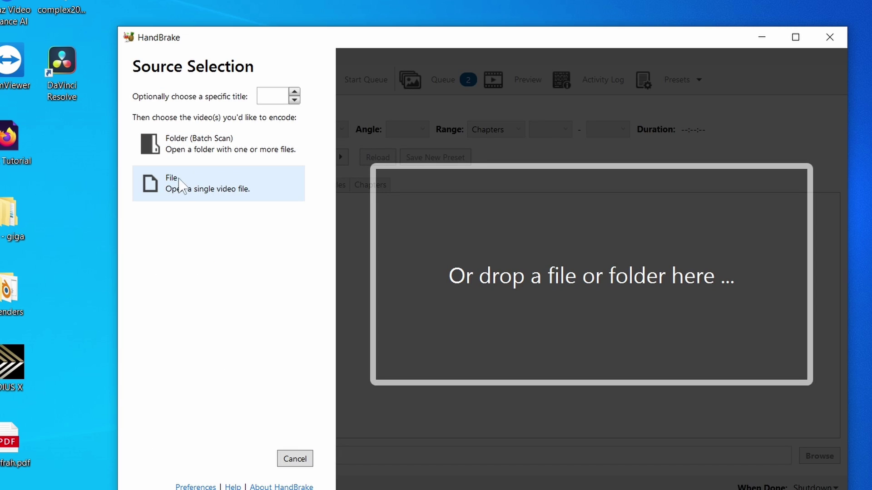
{"action": "left_click", "coordinate": [200, 154]}
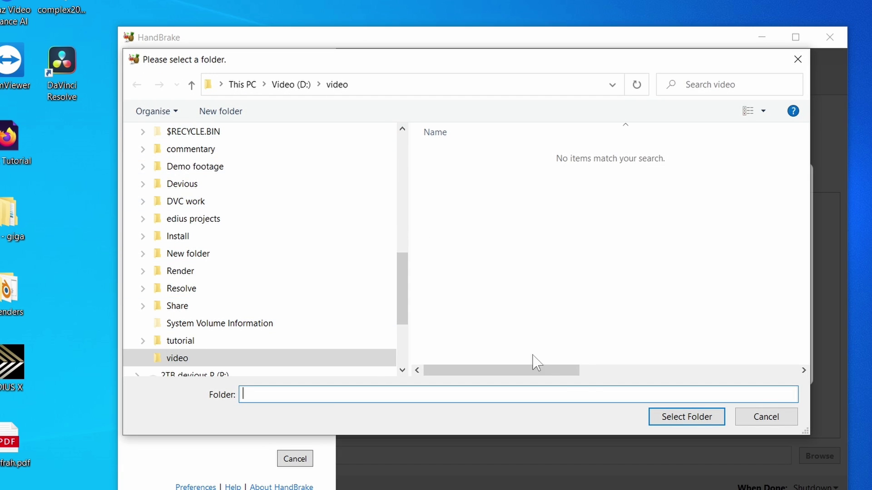
{"action": "left_click", "coordinate": [668, 417]}
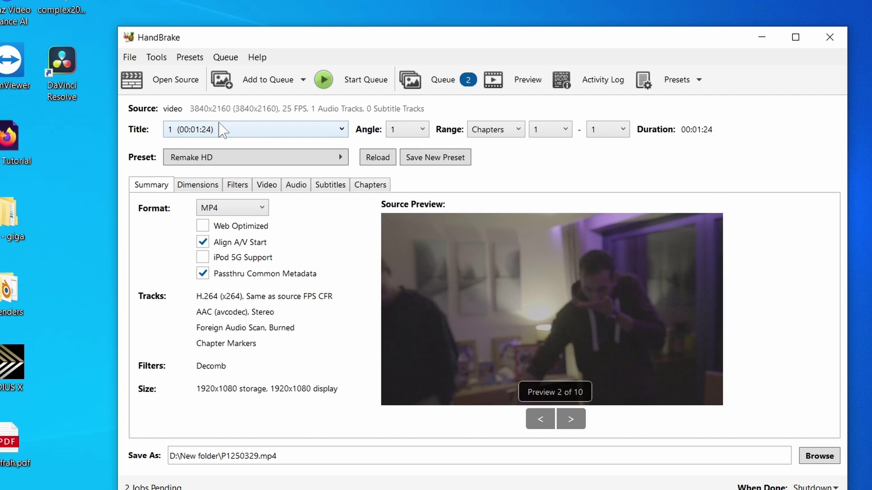
Step: Look through the titles scanned from the folder and add all of them to the queue
{"action": "left_click", "coordinate": [261, 135]}
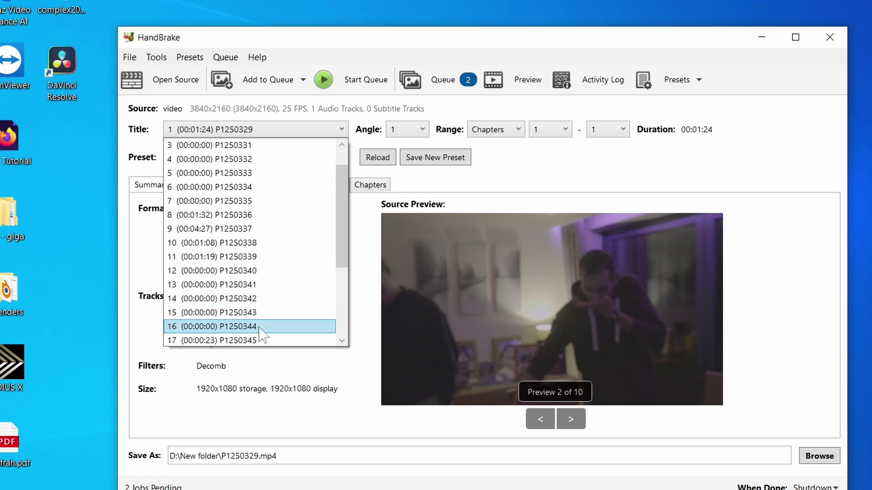
{"action": "scroll", "coordinate": [282, 285], "scroll_direction": "down", "scroll_amount": 3}
{"action": "scroll", "coordinate": [285, 286], "scroll_direction": "up", "scroll_amount": 4}
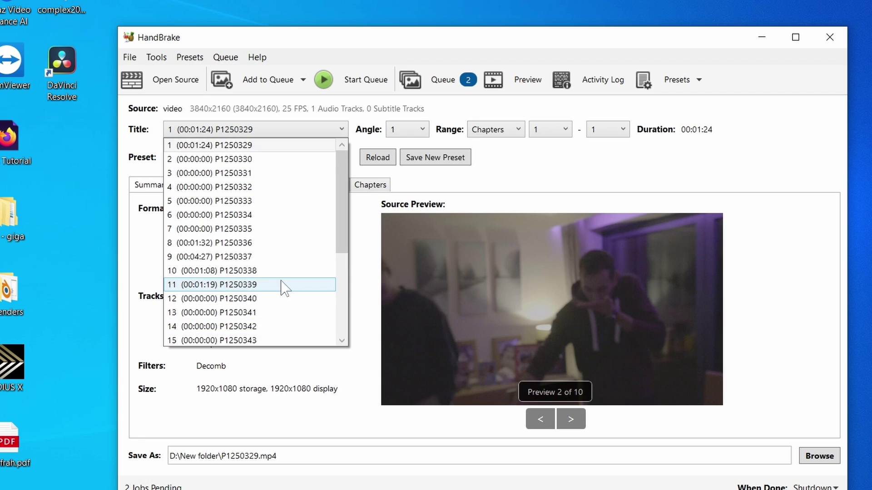
{"action": "scroll", "coordinate": [248, 336], "scroll_direction": "down", "scroll_amount": 1}
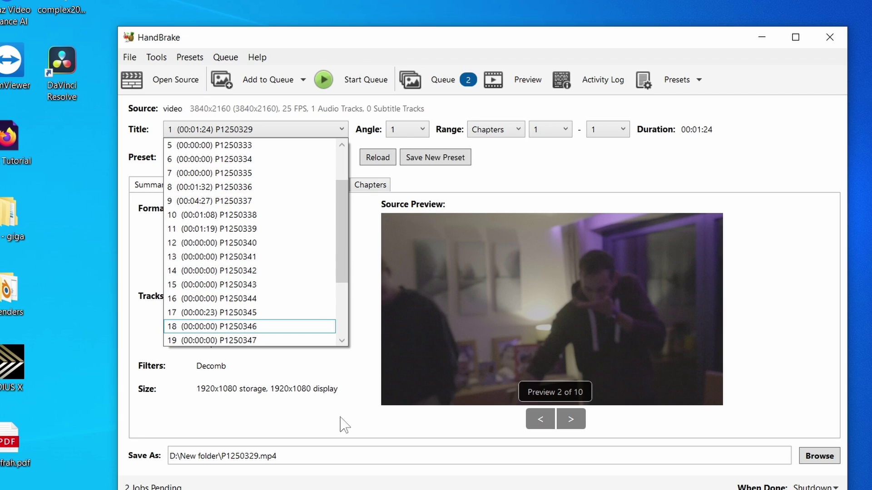
{"action": "left_click", "coordinate": [309, 431]}
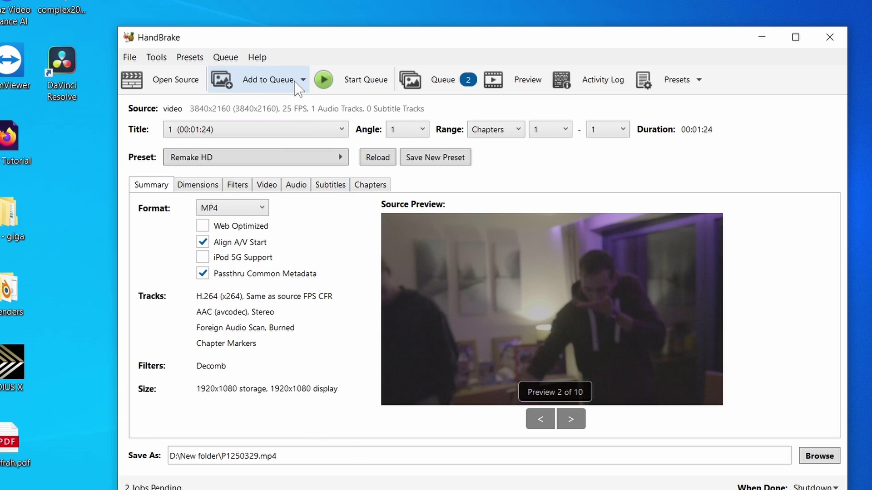
{"action": "left_click", "coordinate": [303, 81]}
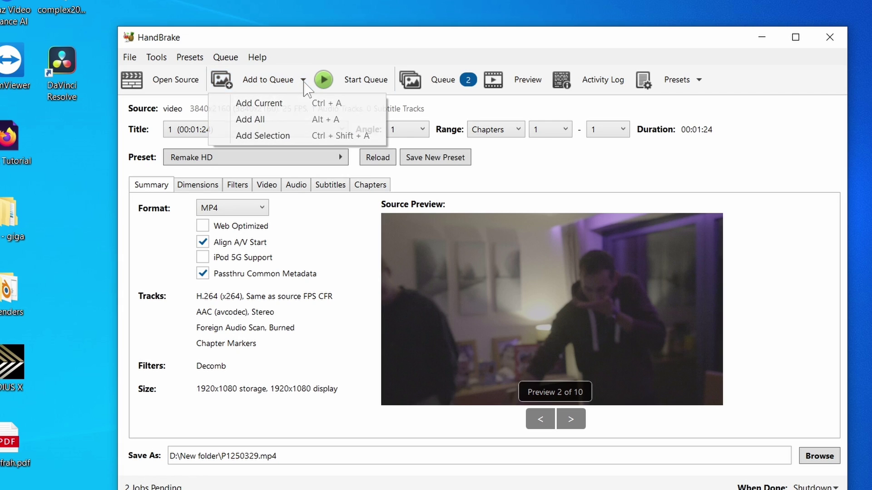
{"action": "left_click", "coordinate": [255, 119]}
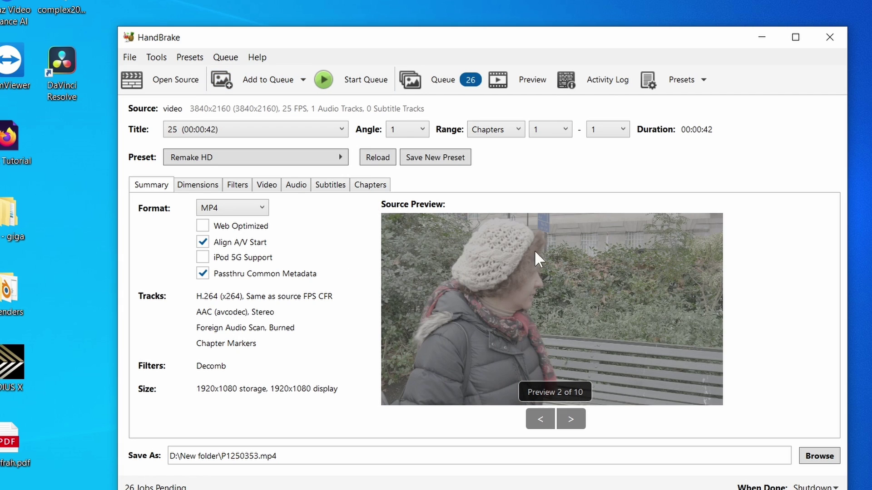
Step: Check the encoding queue and look over the available output container formats, keeping MP4 selected
{"action": "left_click", "coordinate": [442, 82]}
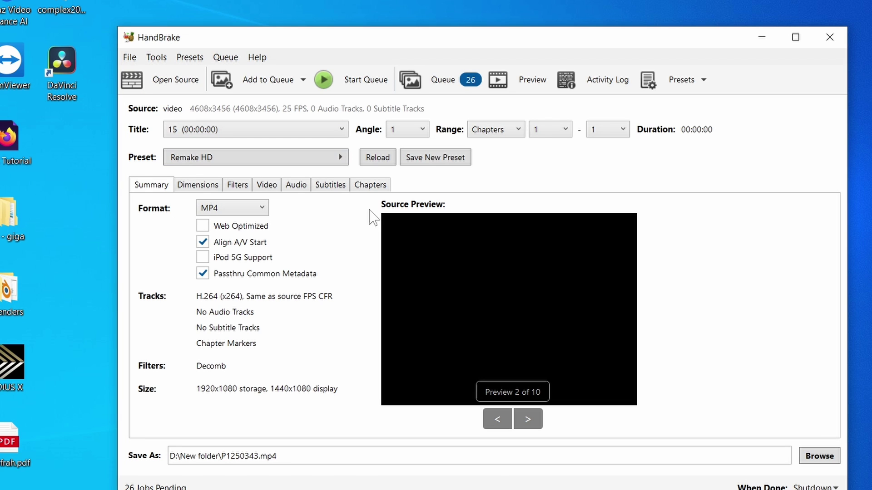
{"action": "left_click", "coordinate": [251, 211]}
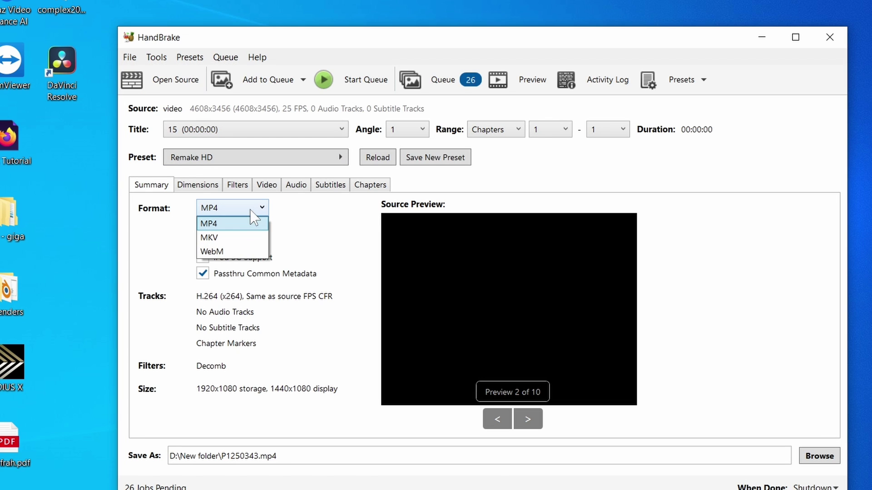
{"action": "left_click", "coordinate": [203, 226]}
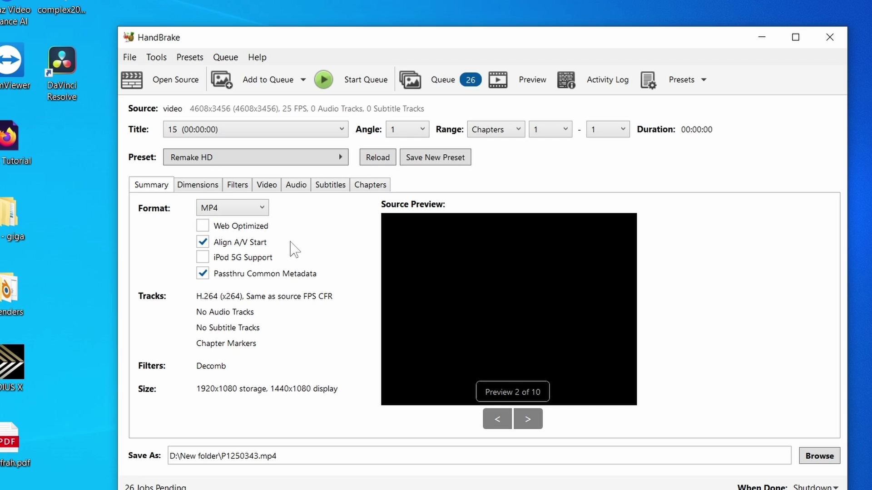
{"action": "left_click", "coordinate": [263, 212]}
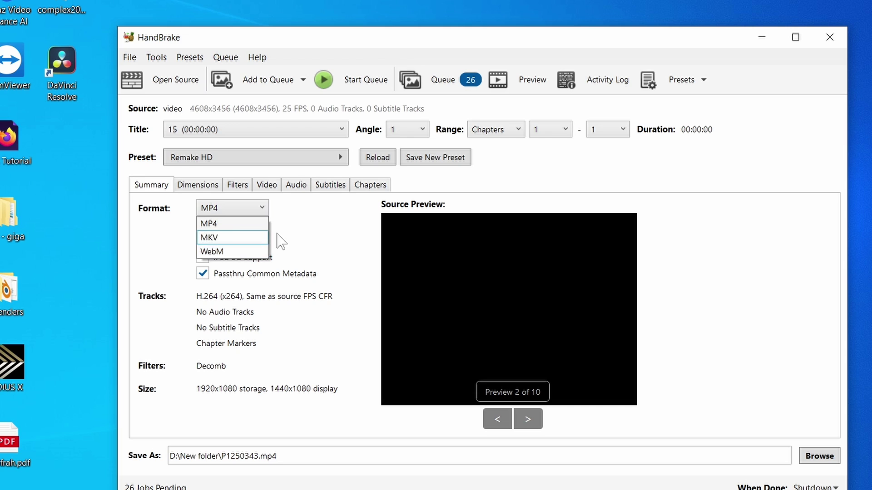
{"action": "left_click", "coordinate": [279, 237]}
Step: Review the dimension, filter, subtitle and chapter settings, opening the subtitle import dialog and cancelling it without choosing a file
{"action": "left_click", "coordinate": [195, 185]}
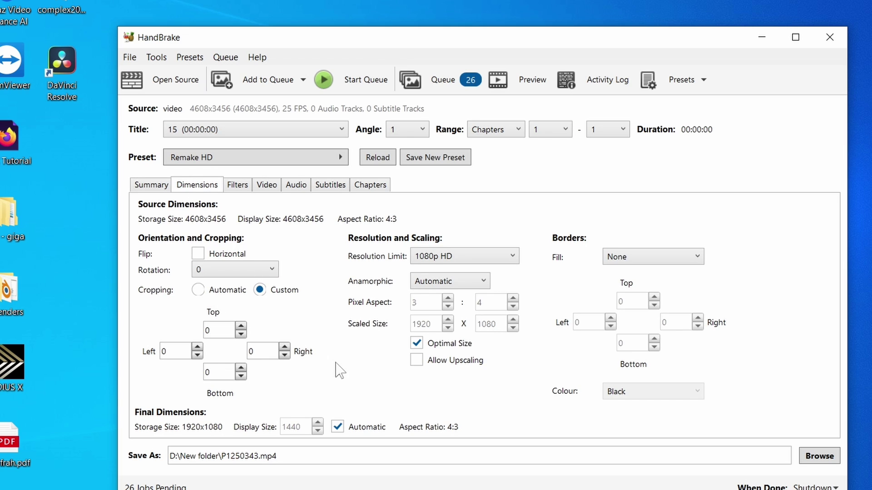
{"action": "left_click", "coordinate": [244, 191]}
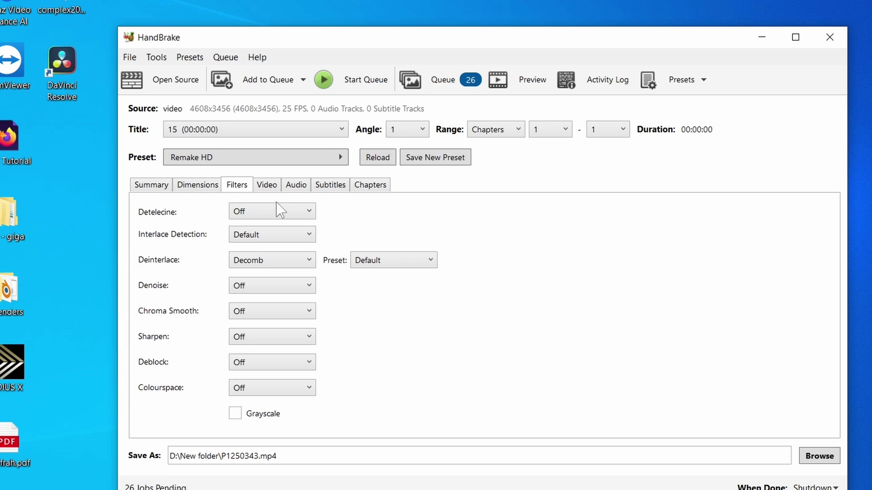
{"action": "left_click", "coordinate": [330, 185]}
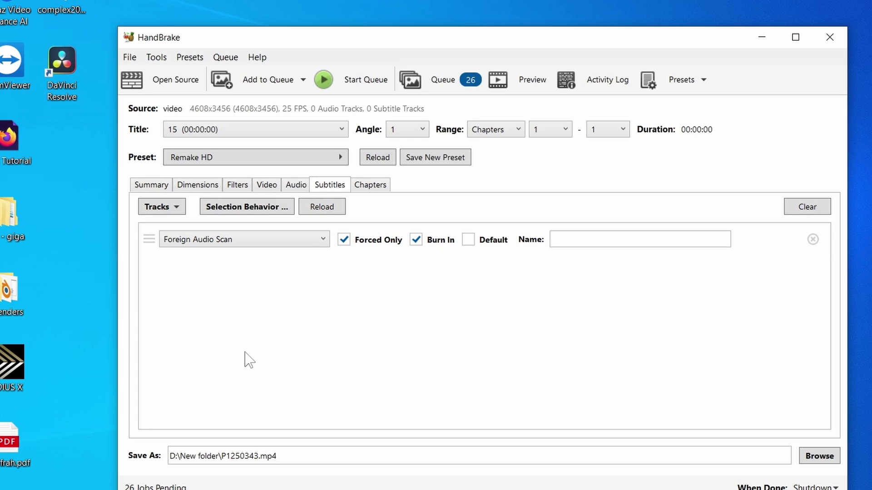
{"action": "left_click", "coordinate": [175, 210]}
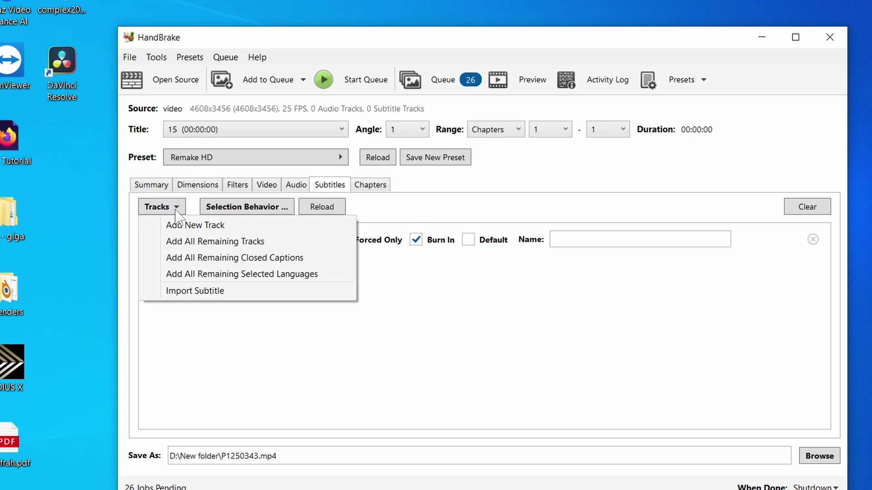
{"action": "left_click", "coordinate": [231, 293]}
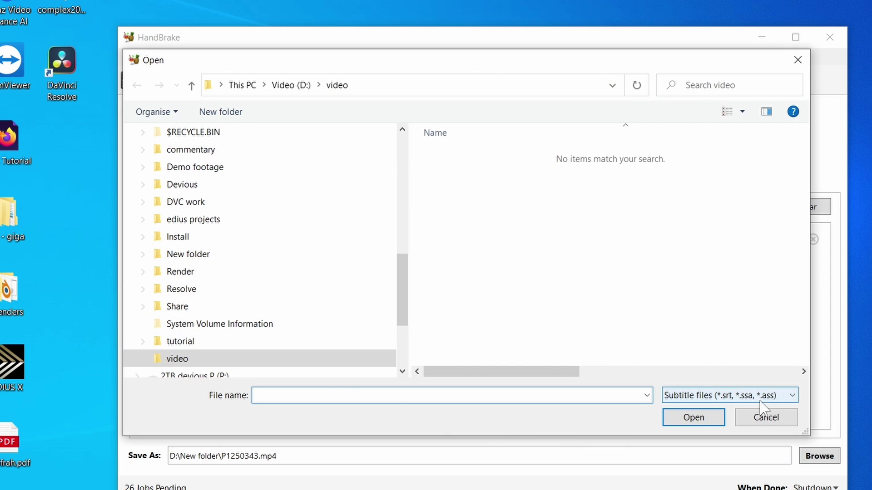
{"action": "left_click", "coordinate": [767, 417]}
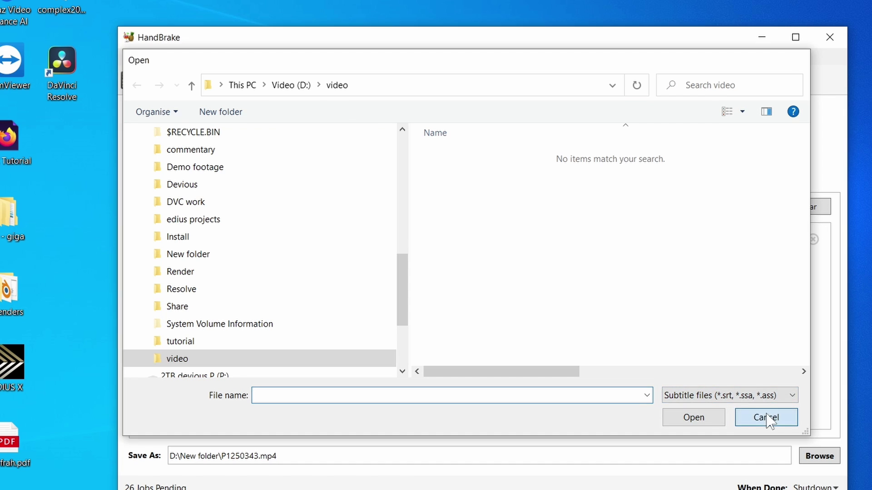
{"action": "left_click", "coordinate": [370, 186]}
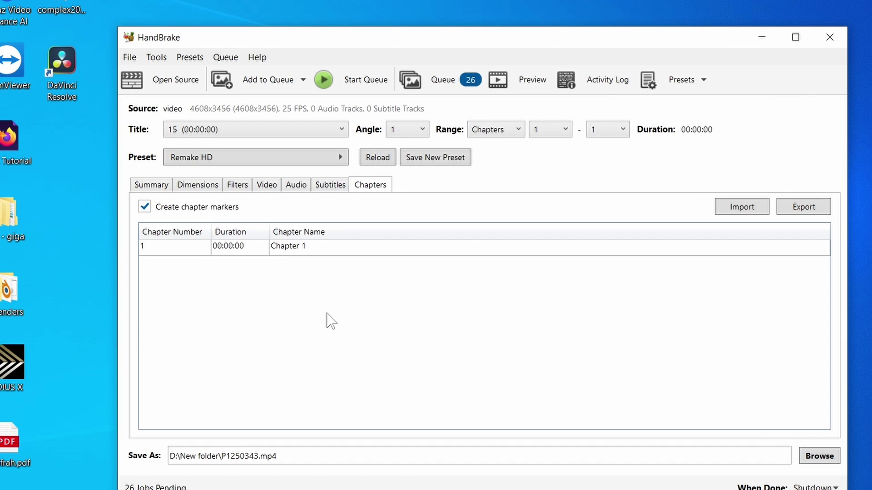